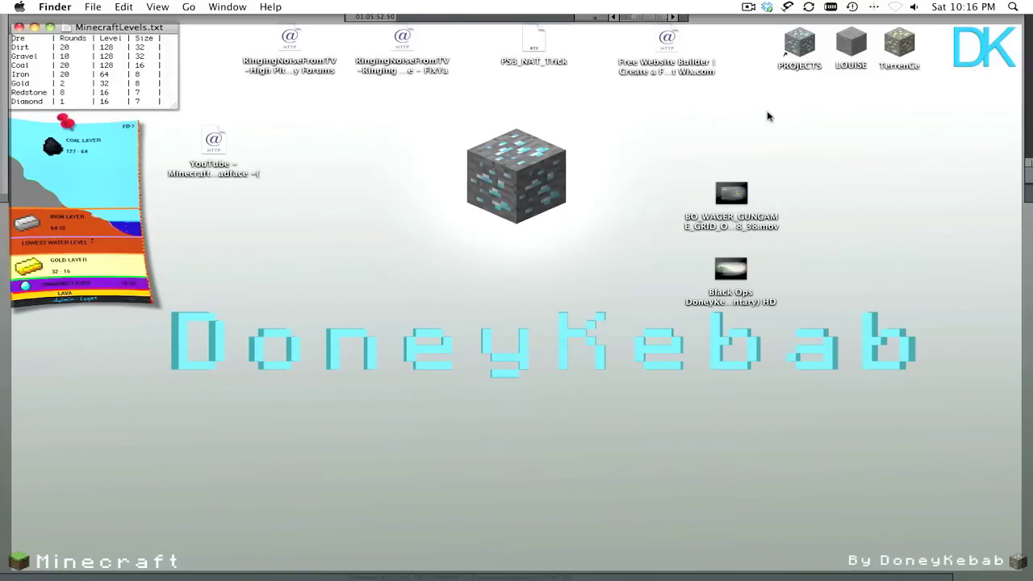
left_click(848, 46)
left_click(799, 46)
left_click(851, 46)
left_click(903, 45)
left_click(909, 84)
Examine the dimensions, codecs and total bit rate in the file information of the BO_WAGER_GUNGAME_GRID movie on the desktop.
left_click(742, 192)
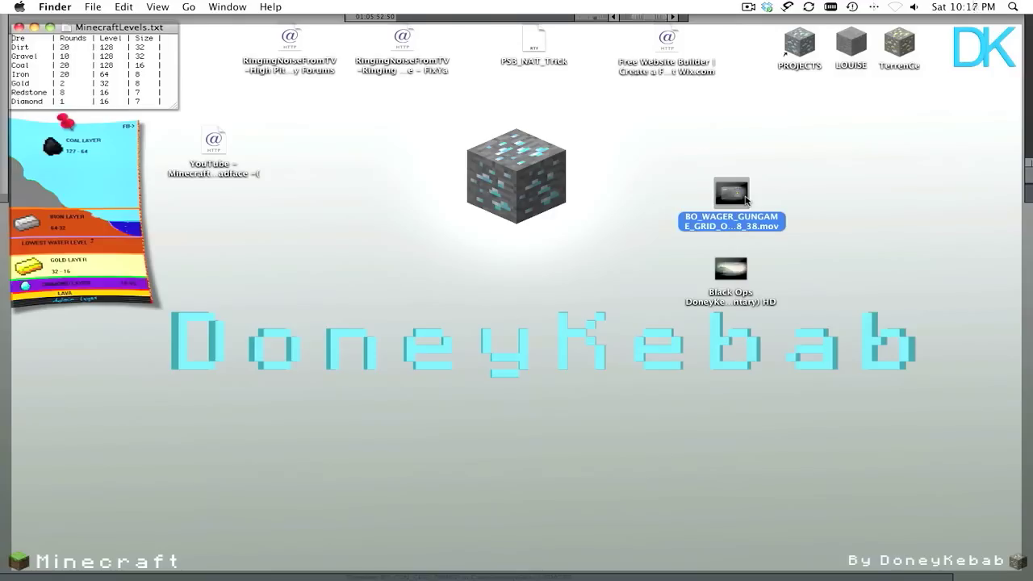
key("super+i")
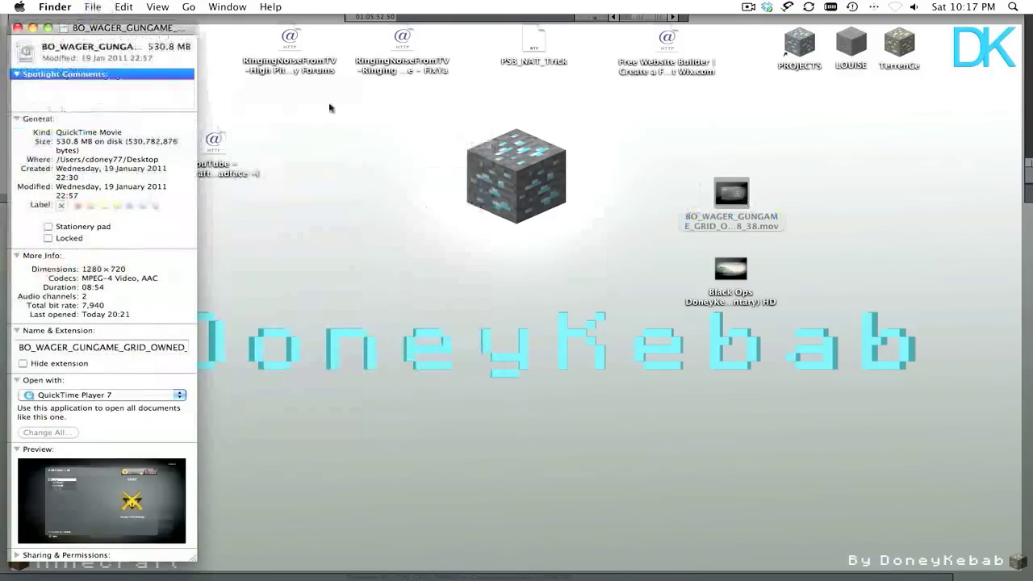
left_click_drag(144, 32, 182, 32)
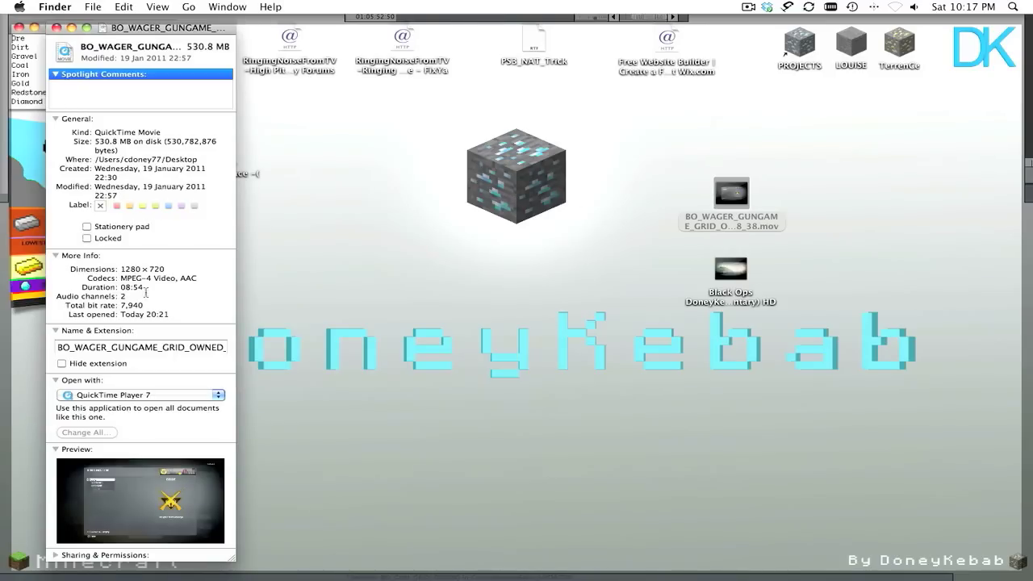
left_click_drag(166, 269, 123, 277)
left_click(135, 271)
left_click_drag(143, 305, 122, 305)
left_click(56, 28)
Open the BO_WAGER_GUNGAME_GRID movie in VLC, preview it at two later points, and close the player window.
left_click(731, 194)
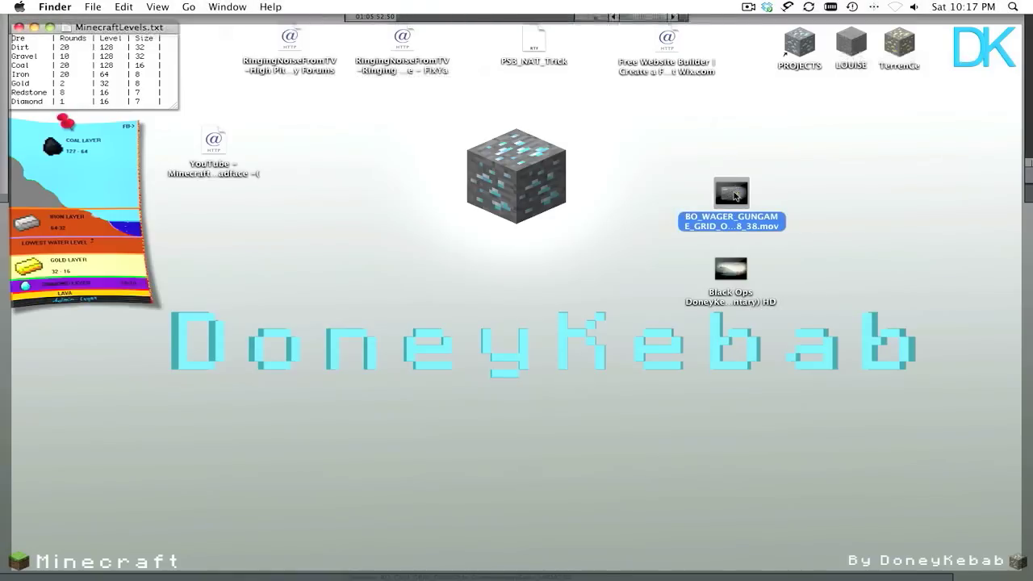
right_click(733, 194)
mouse_move(635, 209)
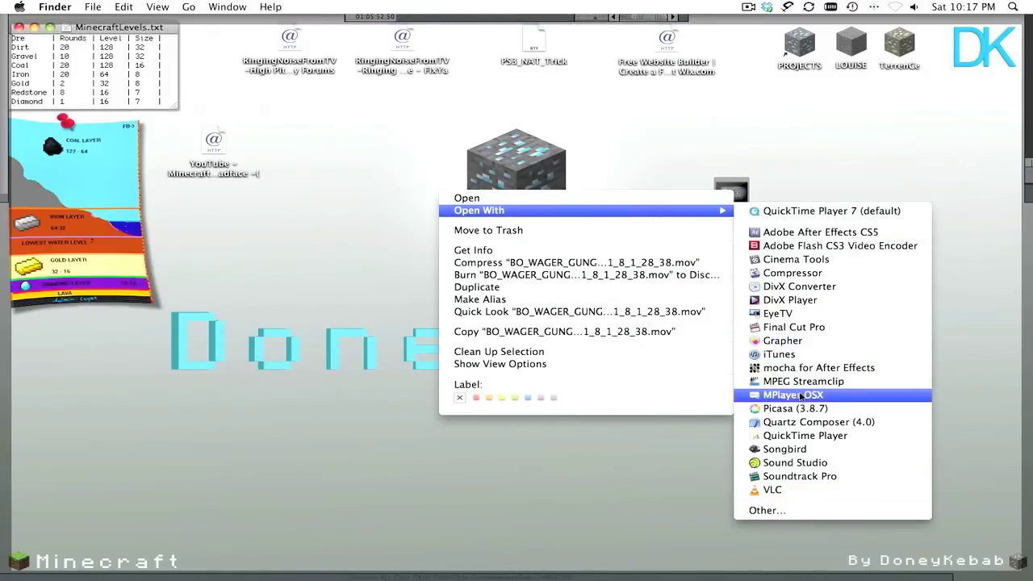
left_click(801, 487)
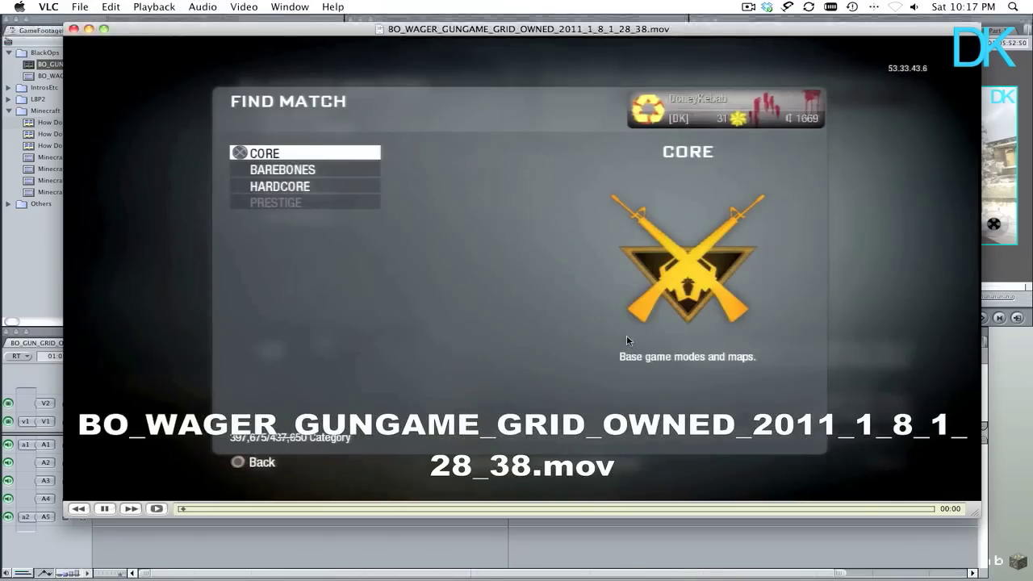
left_click(358, 509)
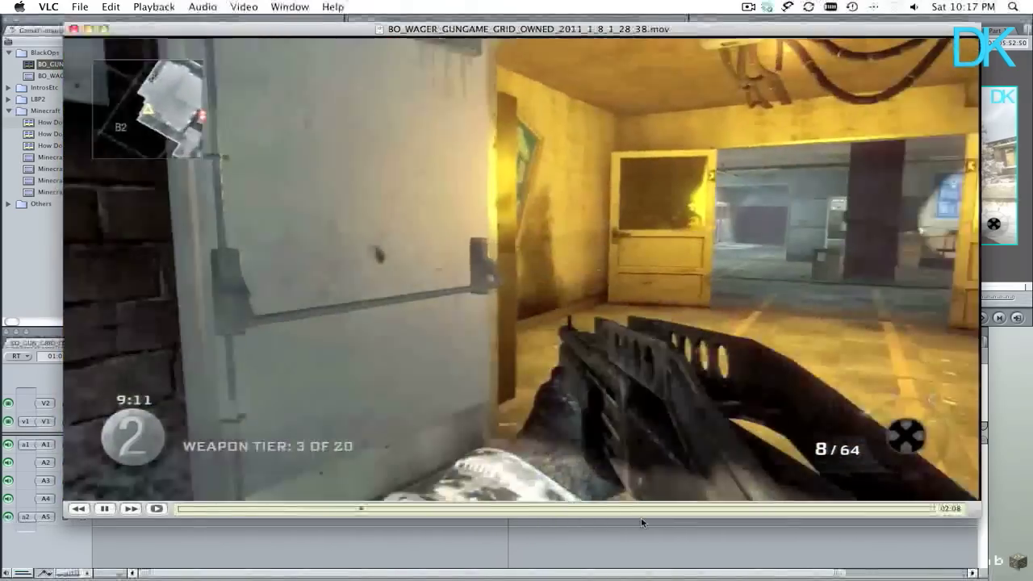
left_click(643, 508)
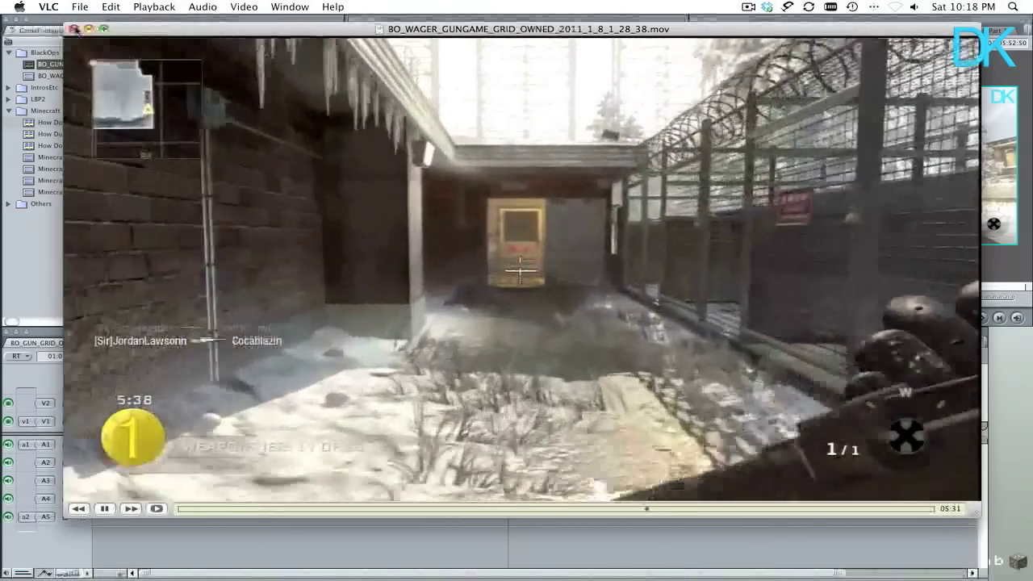
left_click(74, 29)
left_click(260, 132)
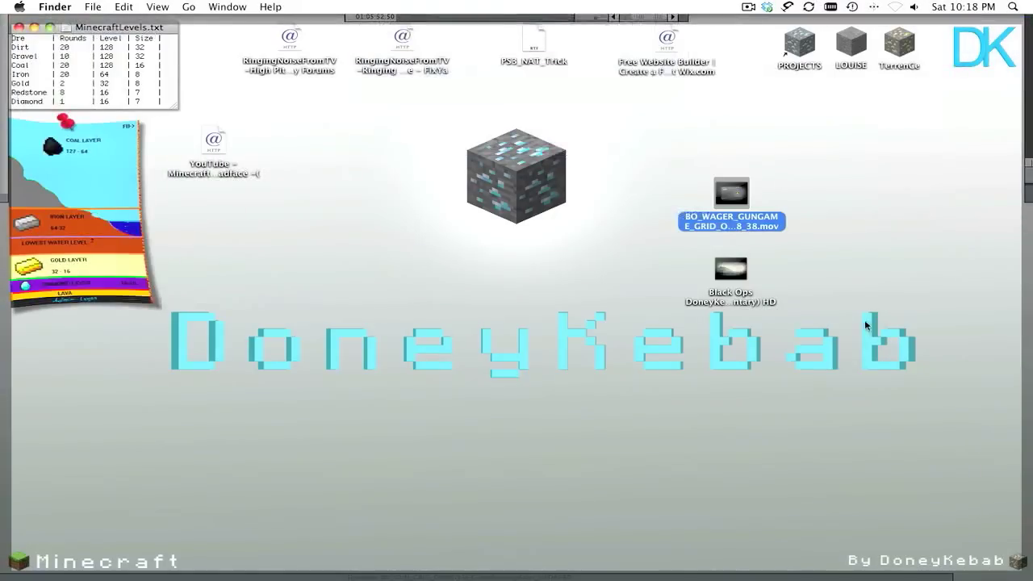
Check the file information of the BO_WAGER_GUNGAME_GRID movie once more and close it.
left_click(737, 201)
key("super+i")
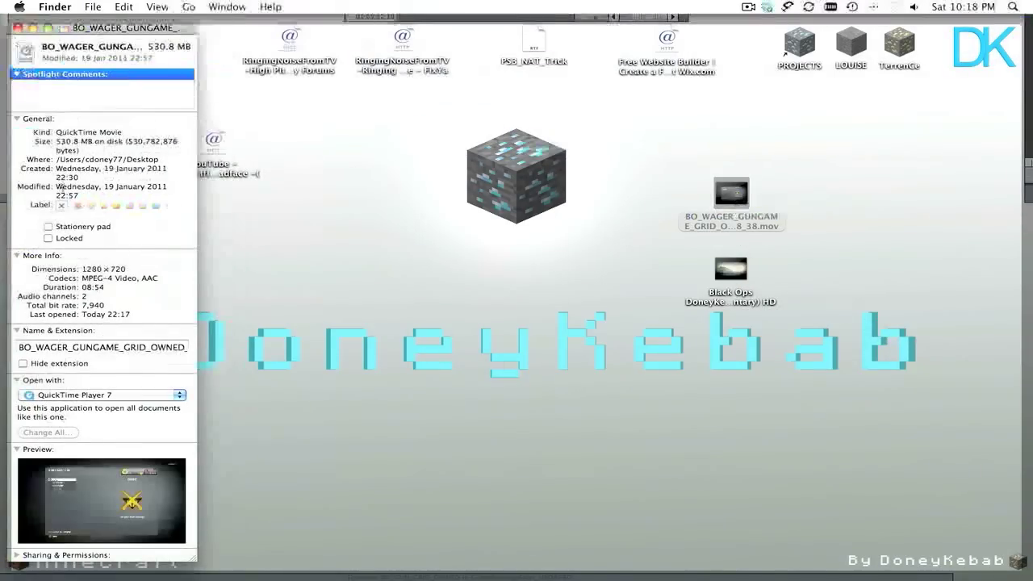
mouse_move(1, 2)
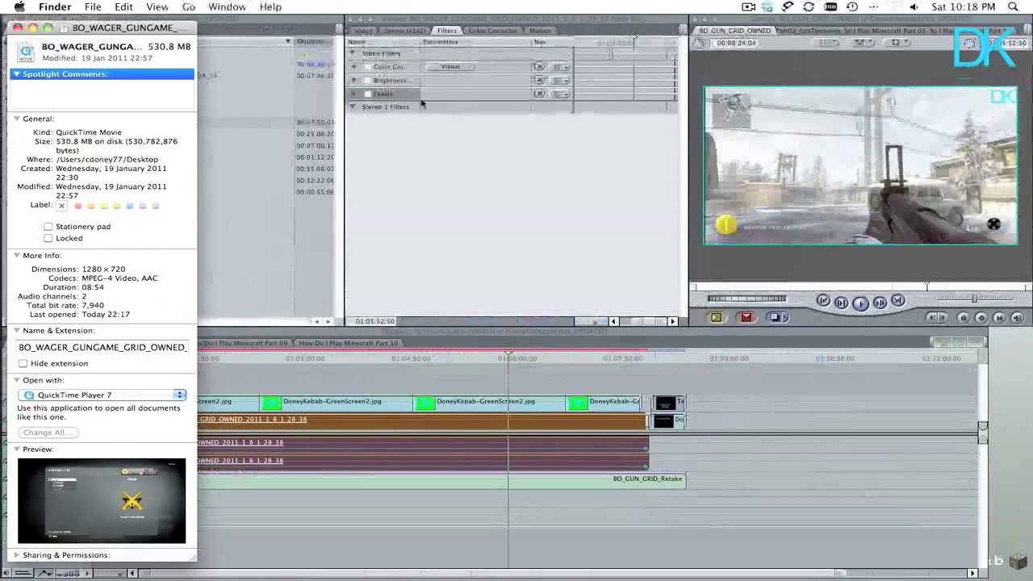
left_click(18, 28)
mouse_move(1032, 580)
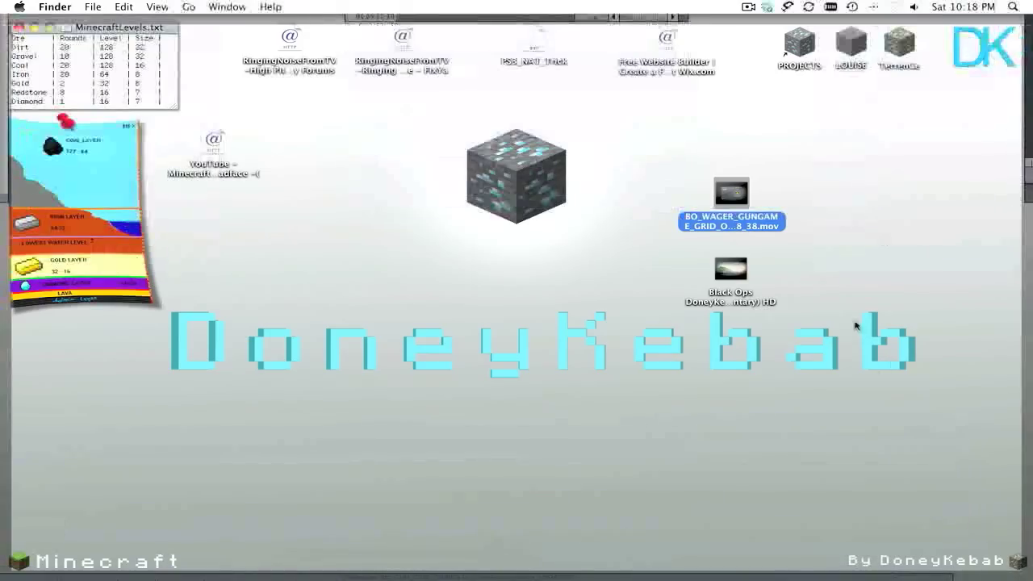
left_click(856, 325)
Check the file information of the Black Ops DoneyKebab movie, including its duration and bit rate, and close it.
left_click(718, 275)
key("super+i")
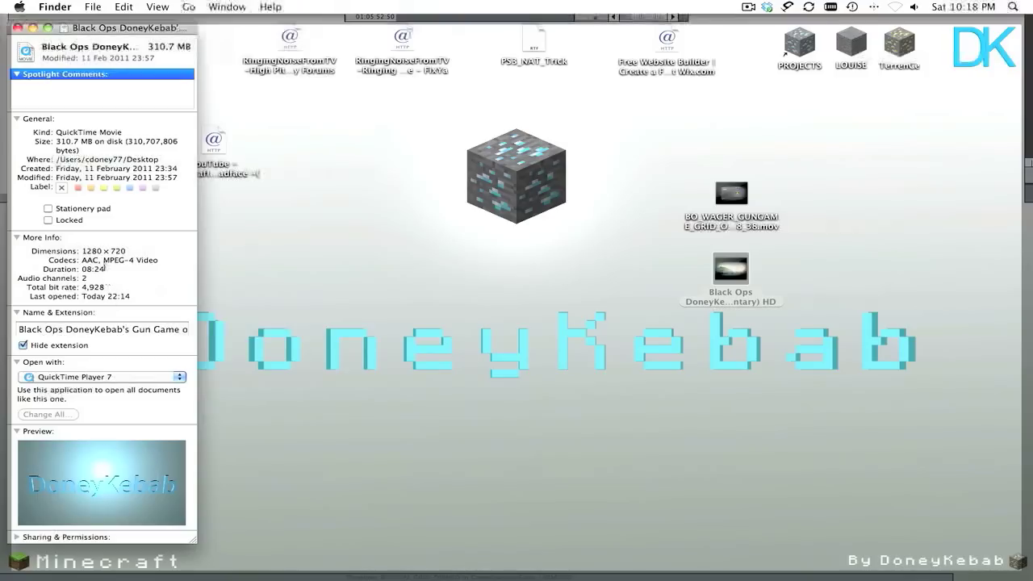
left_click(18, 29)
left_click(917, 143)
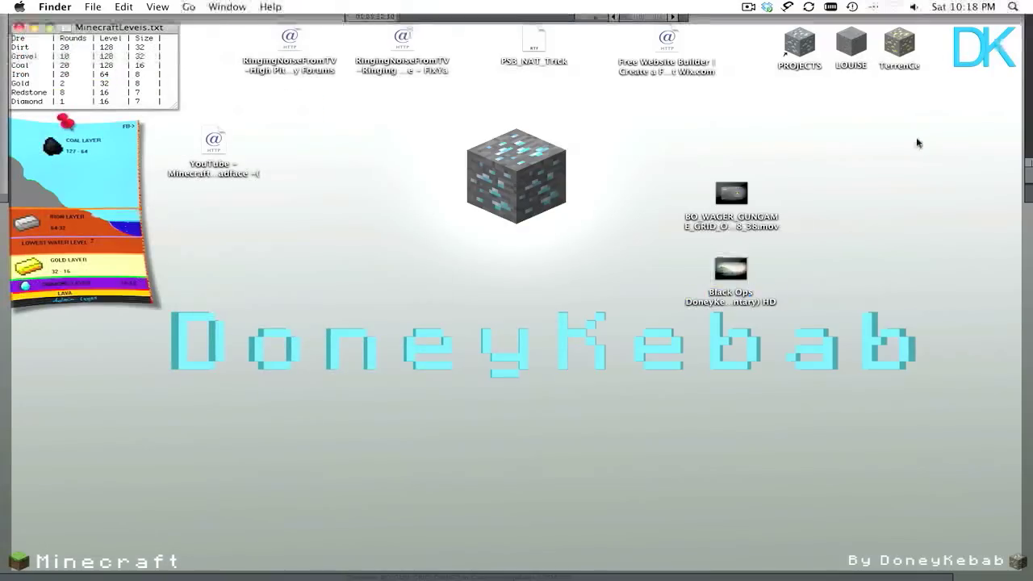
Switch to Final Cut Pro, show the list of available effects, and collapse the Dissolve transitions.
mouse_move(1032, 1)
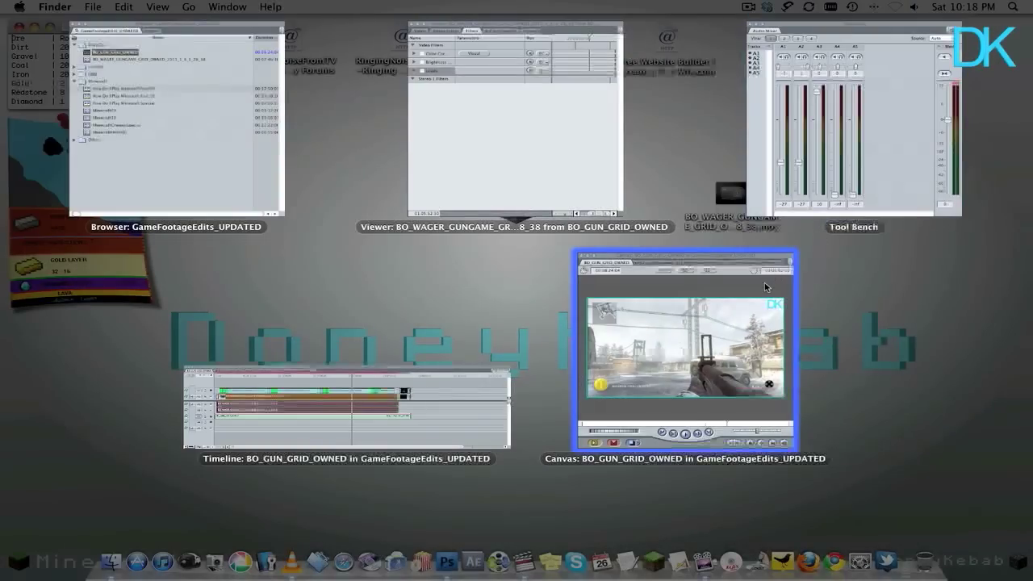
left_click(765, 284)
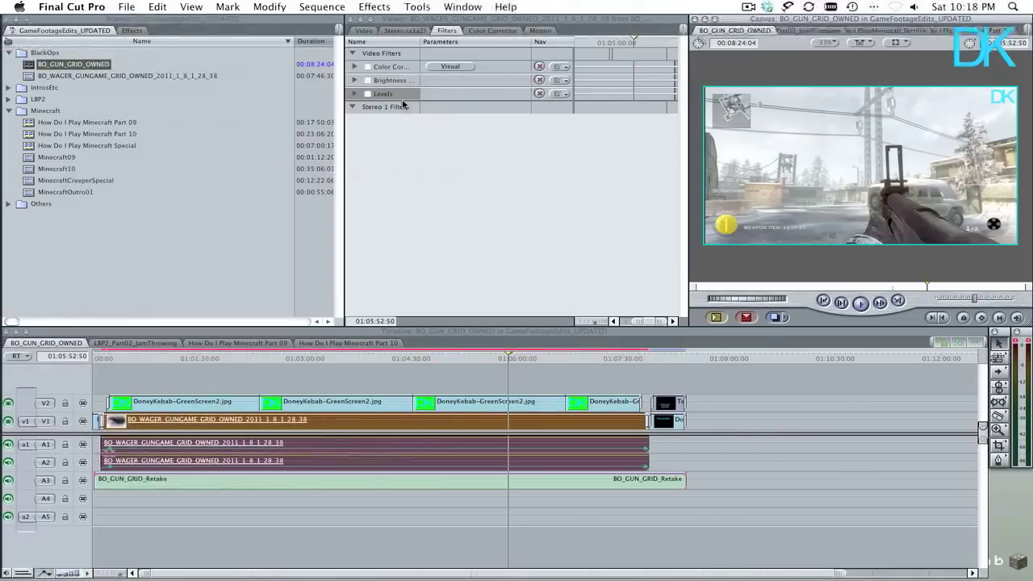
left_click(132, 29)
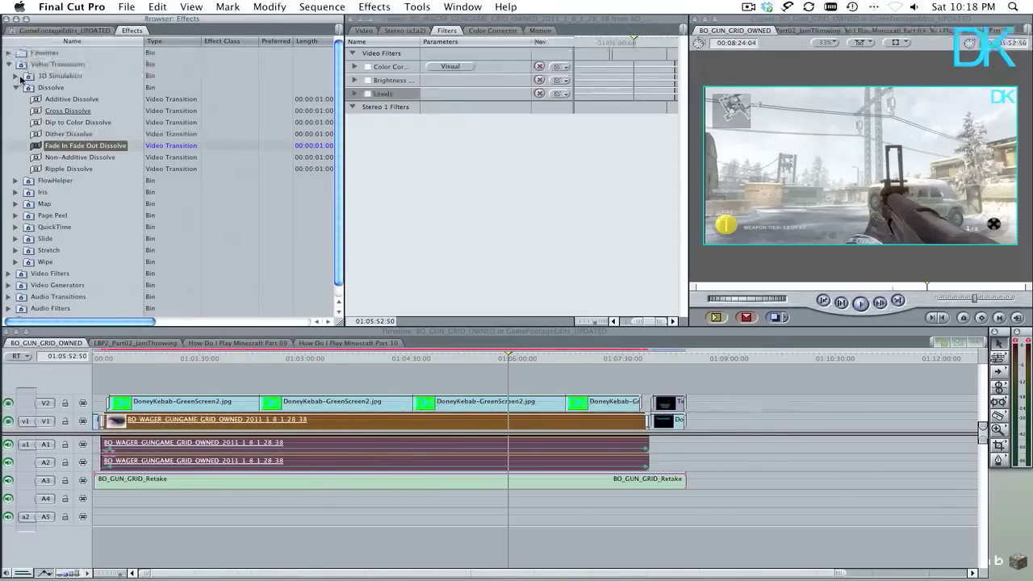
left_click(393, 69)
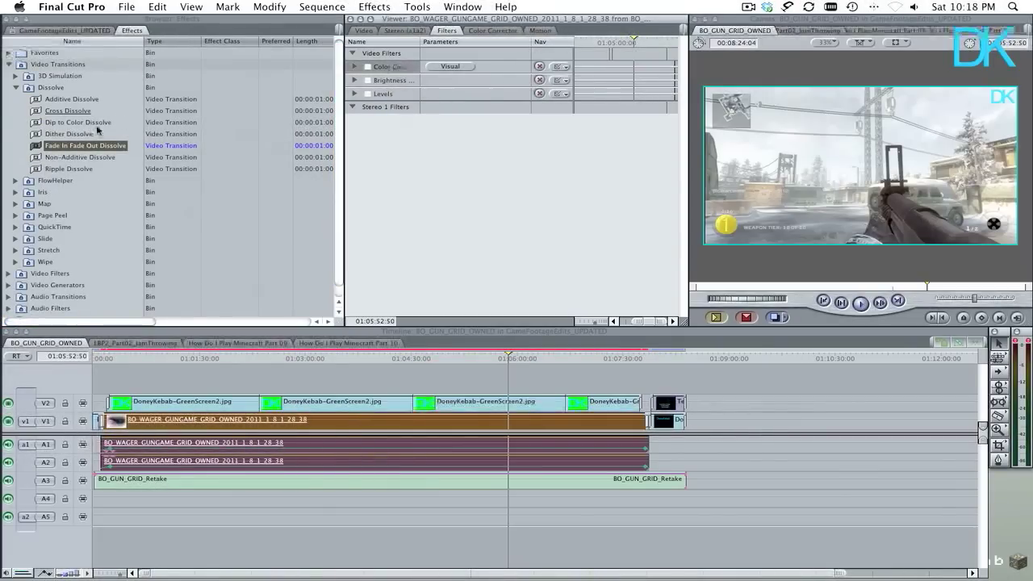
left_click_drag(339, 105, 339, 159)
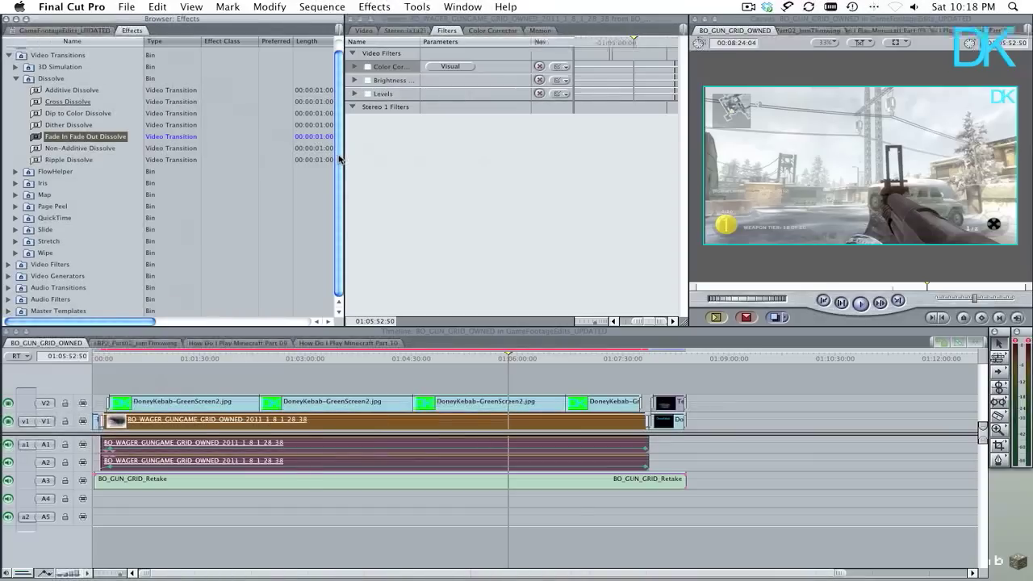
scroll(161, 161, "up", 1)
left_click(16, 87)
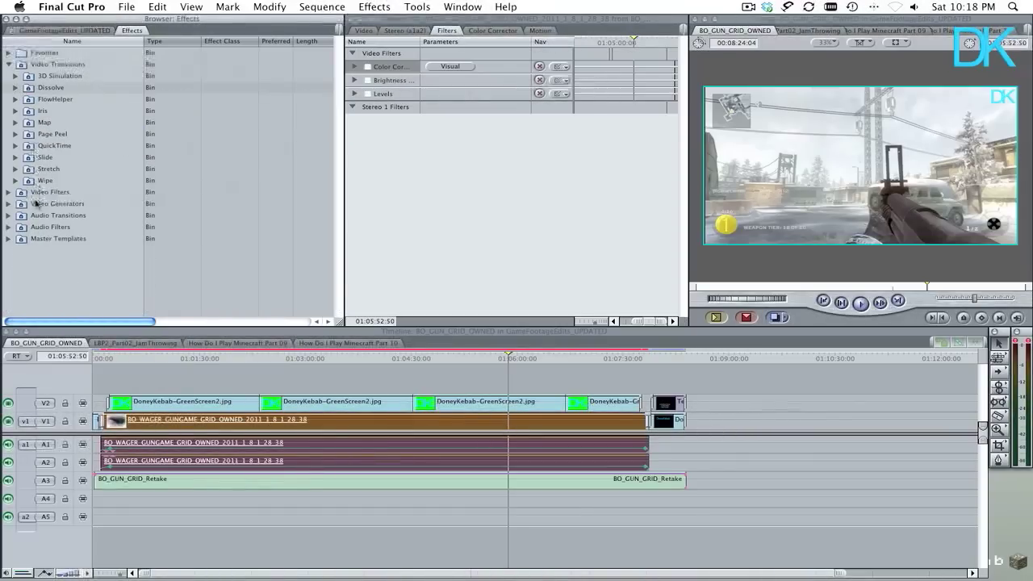
Expand the Video Filters and select Color Corrector in the Color Correction group.
left_click(9, 192)
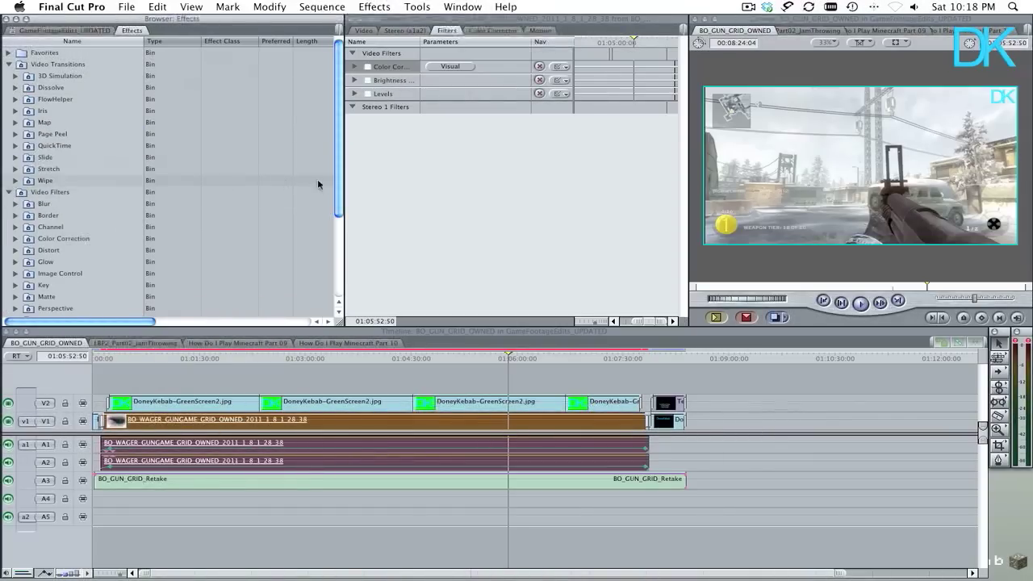
left_click_drag(338, 185, 339, 203)
left_click(16, 215)
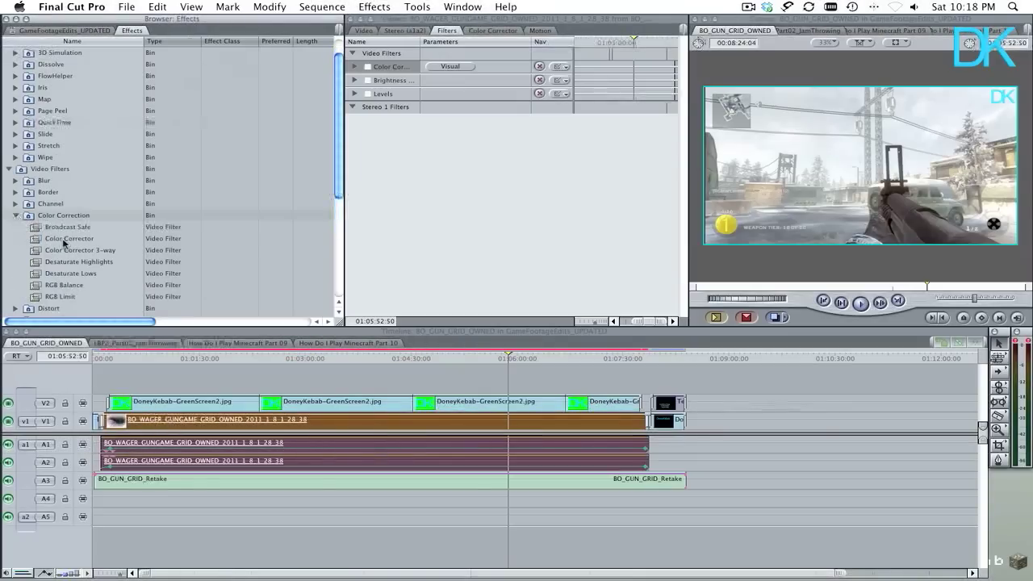
left_click(70, 238)
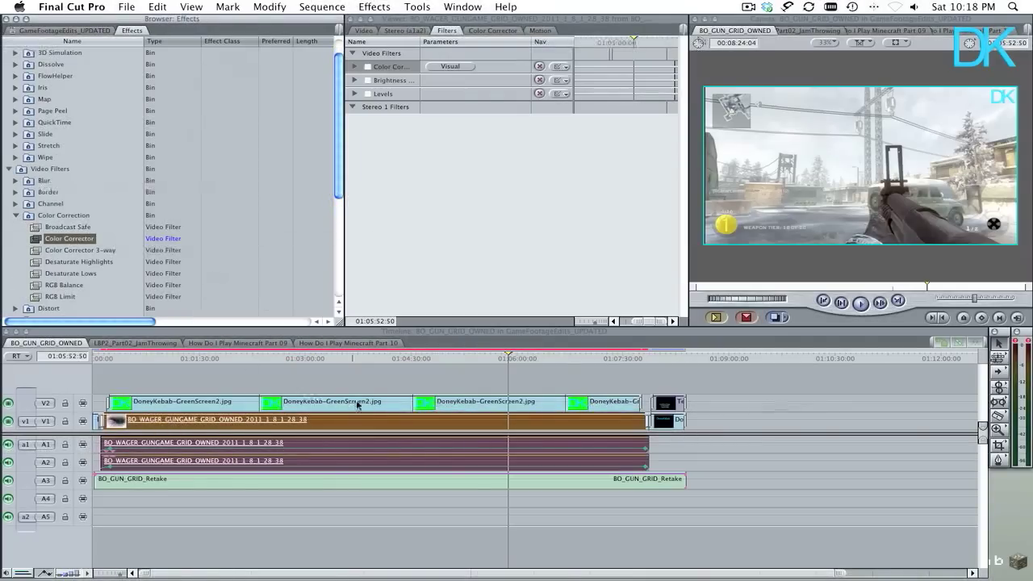
Enable the Color Corrector filter on the gameplay clip, review its parameters, and collapse it.
left_click(391, 69)
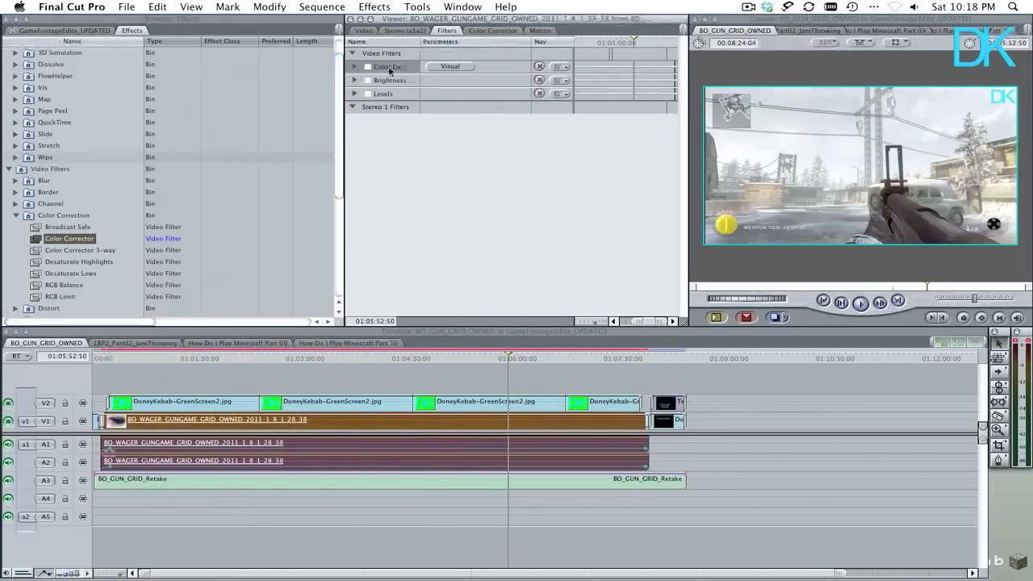
left_click(357, 67)
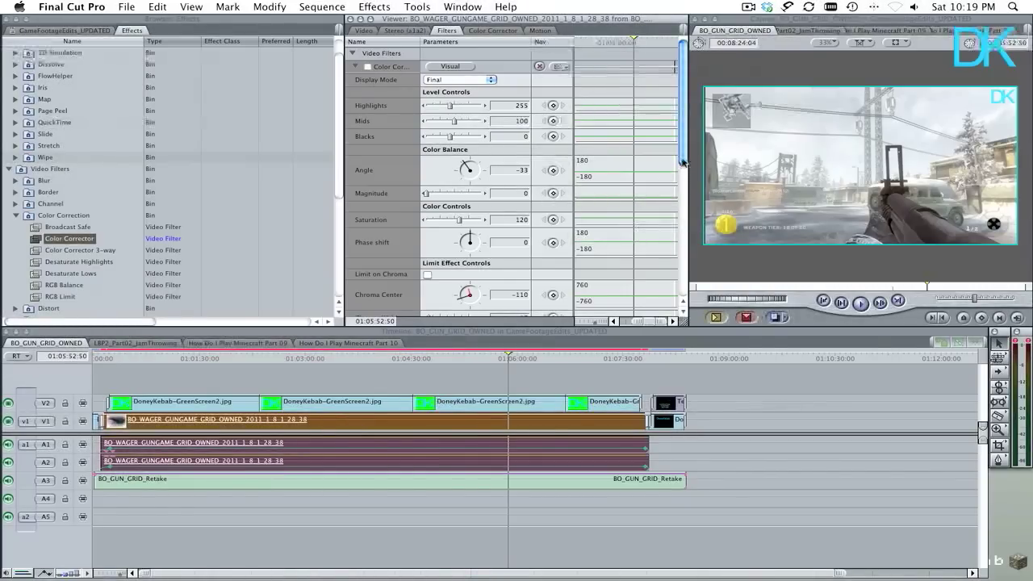
left_click(367, 68)
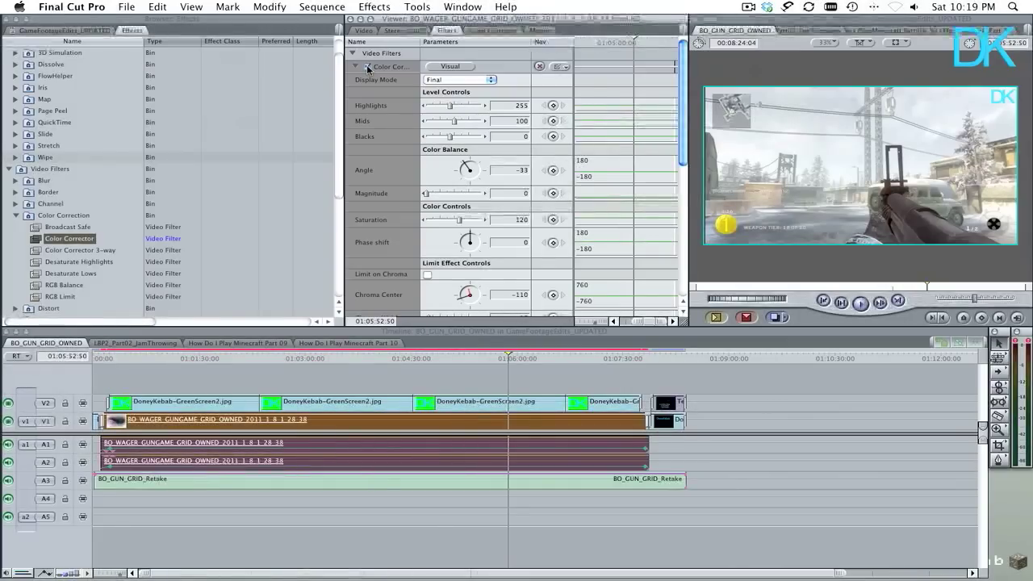
left_click(367, 68)
left_click_drag(683, 128, 683, 187)
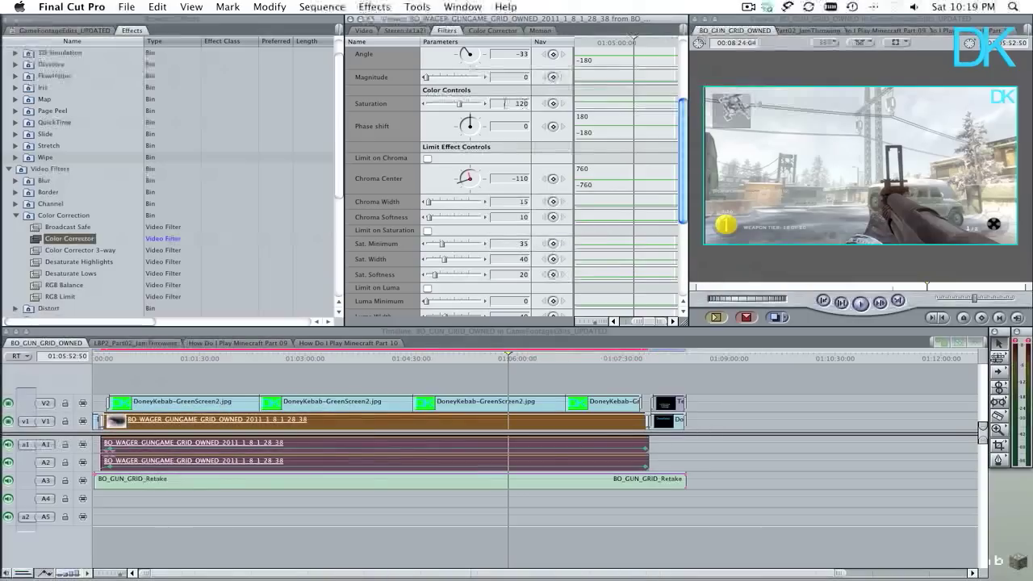
scroll(363, 87, "up", 3)
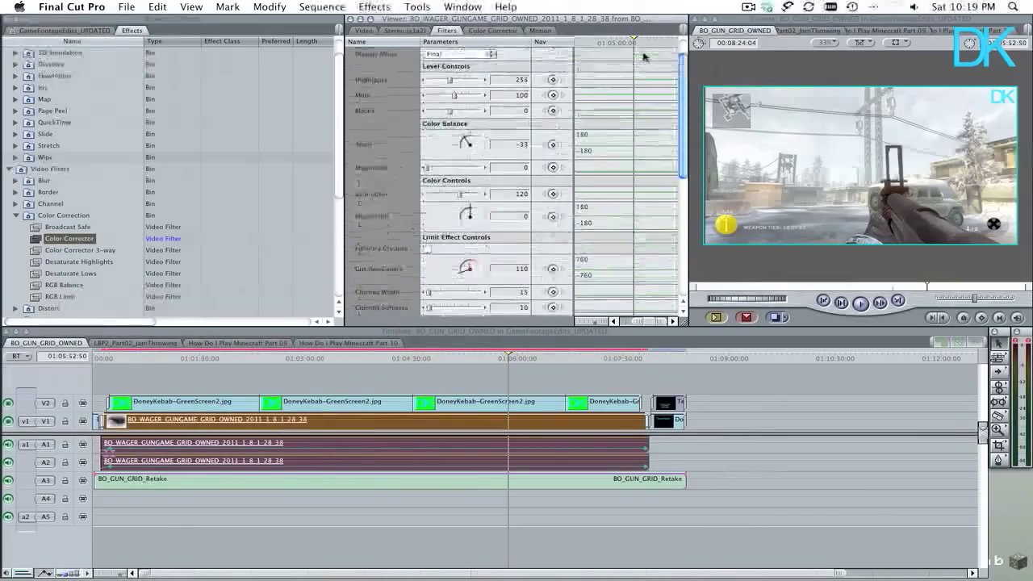
left_click(353, 66)
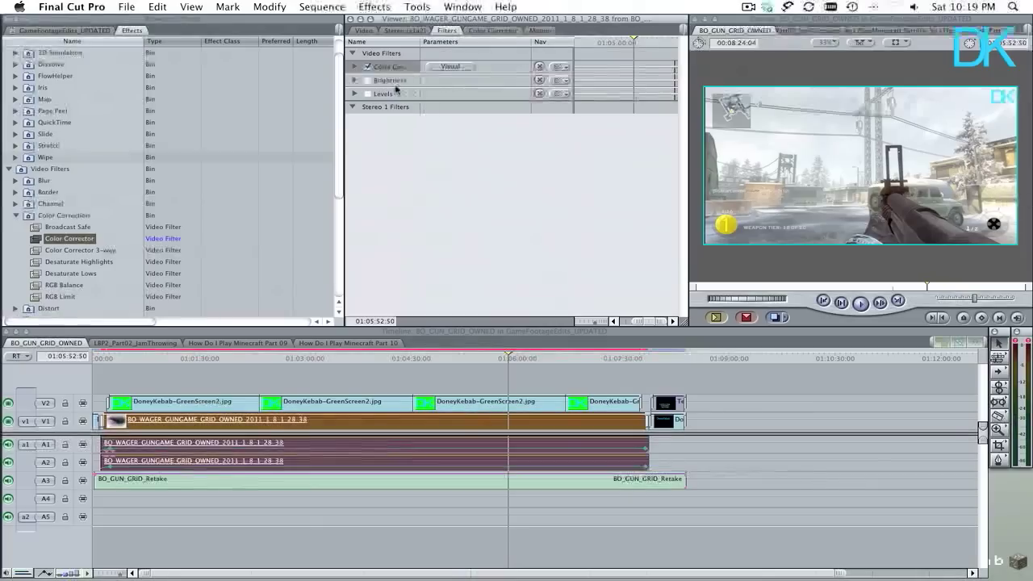
Expand the clip's Brightness and Contrast filter and compare the picture with the filter on and off.
left_click(355, 80)
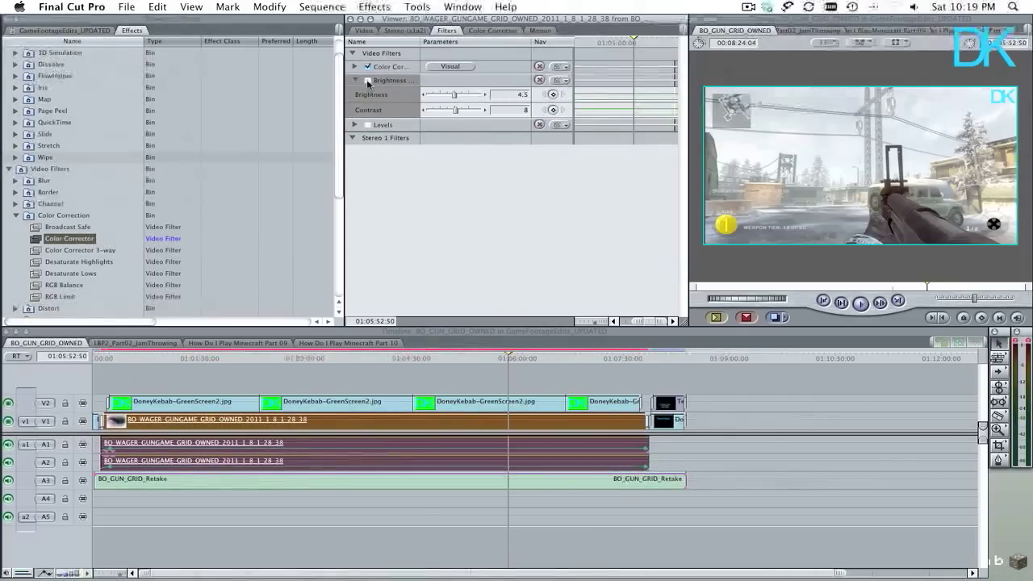
left_click(367, 80)
left_click(368, 80)
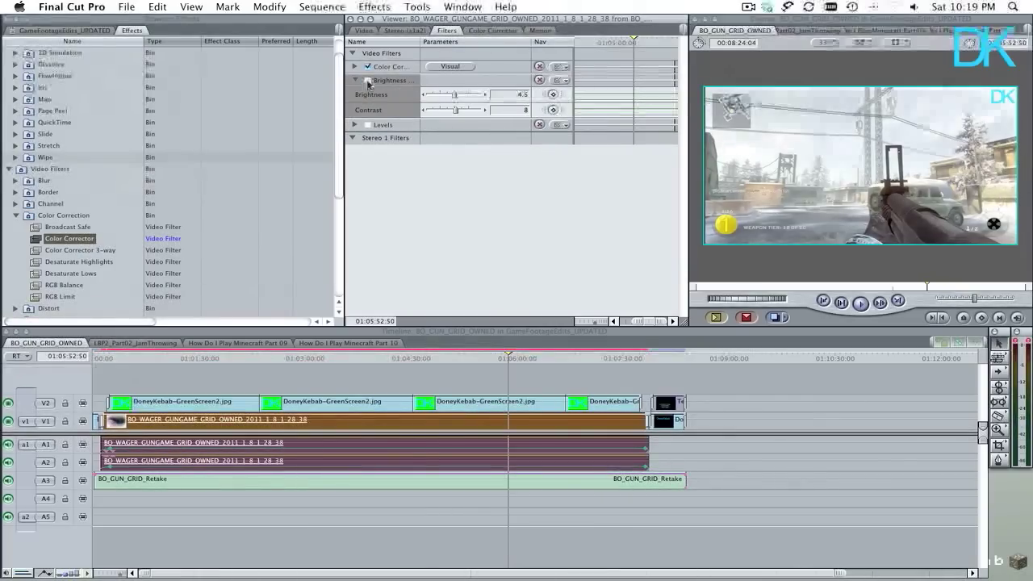
Compare the clip's picture with the Levels filter on and off, and expand its parameters.
left_click(367, 125)
left_click(368, 125)
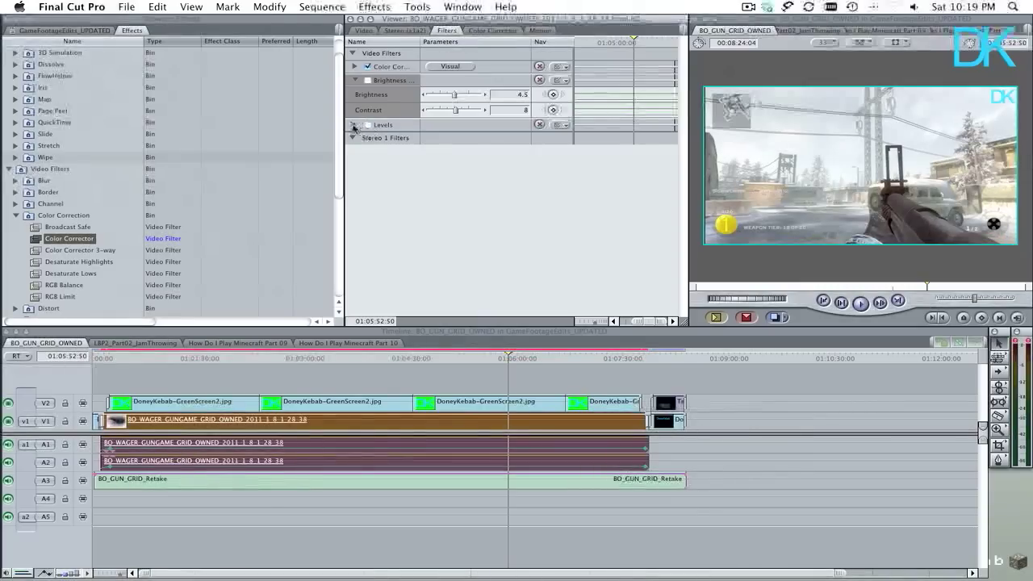
left_click(354, 125)
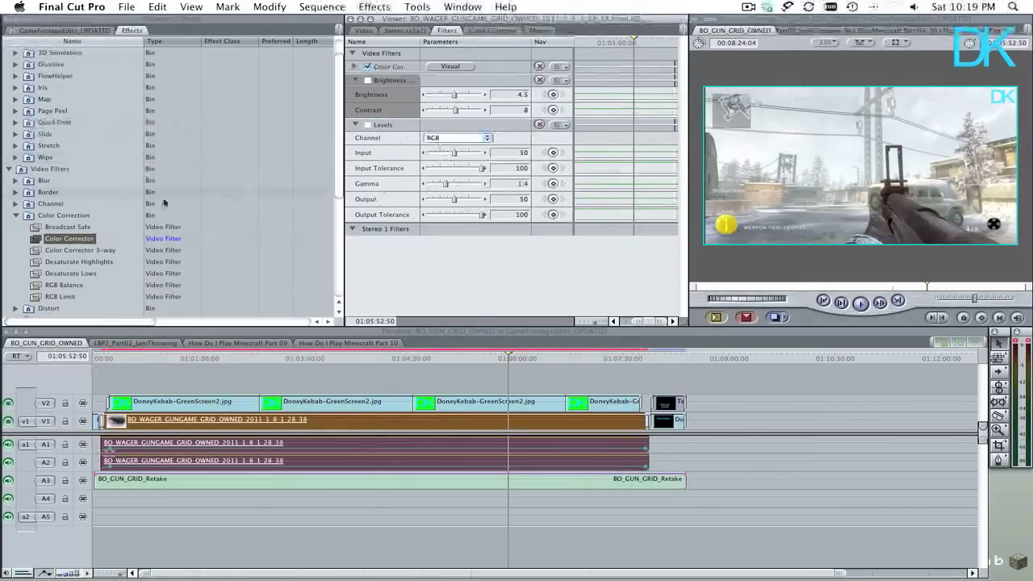
Collapse the Color Correction group, expand Image Control in the Video Filters, and look through its filters for Levels and Brightness and Contrast.
left_click(15, 215)
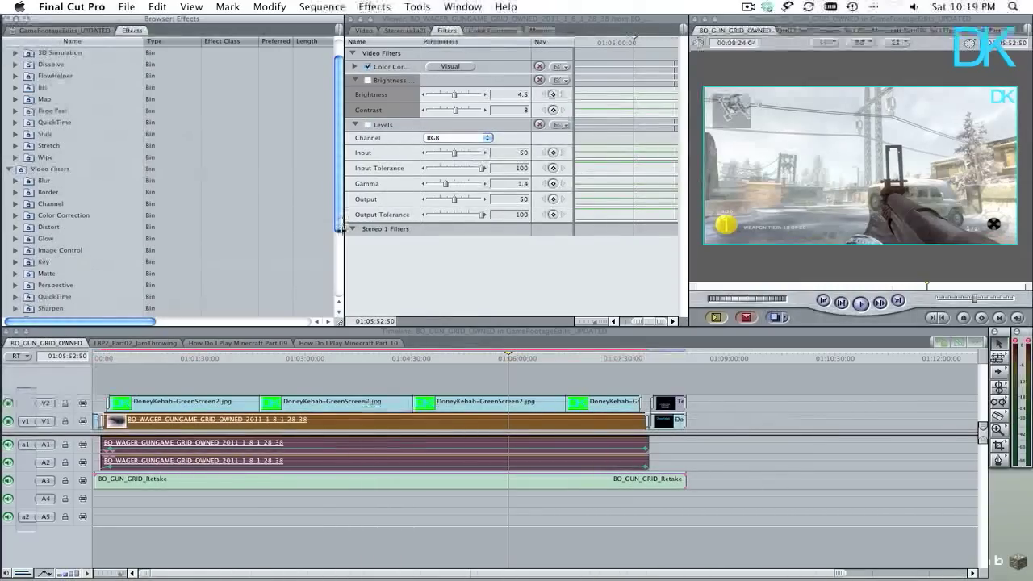
left_click_drag(340, 230, 340, 270)
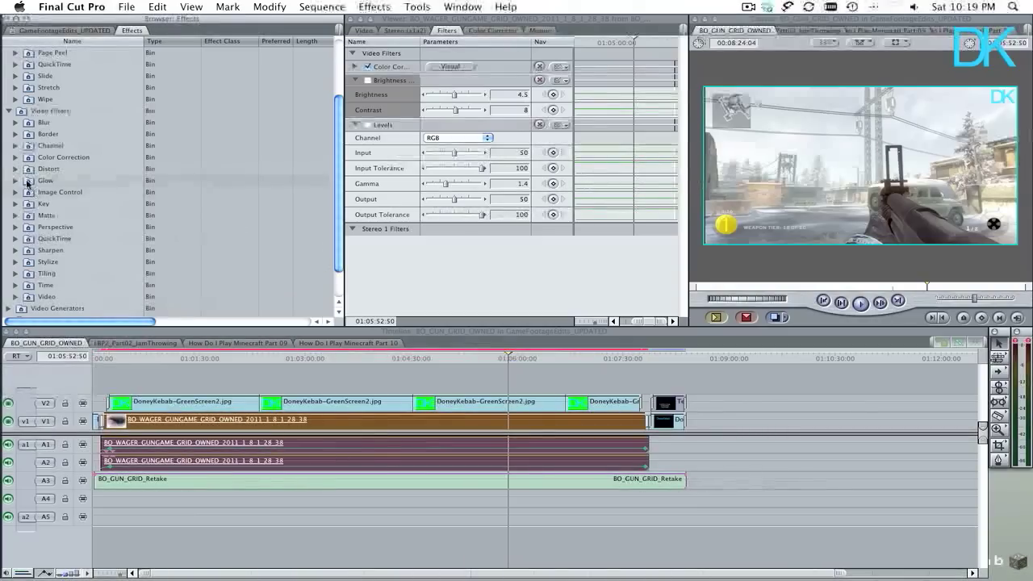
left_click(15, 192)
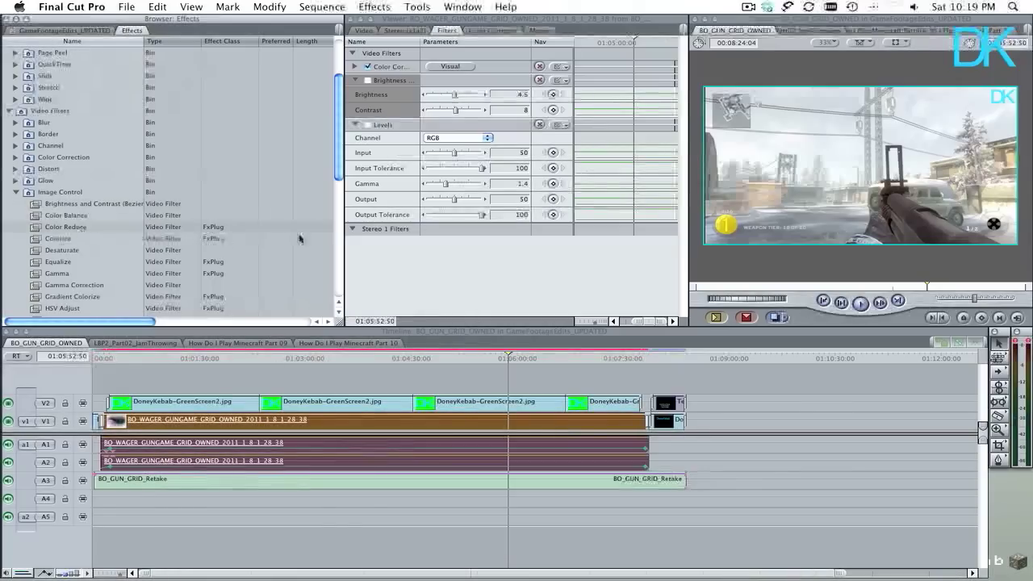
left_click_drag(340, 172, 343, 234)
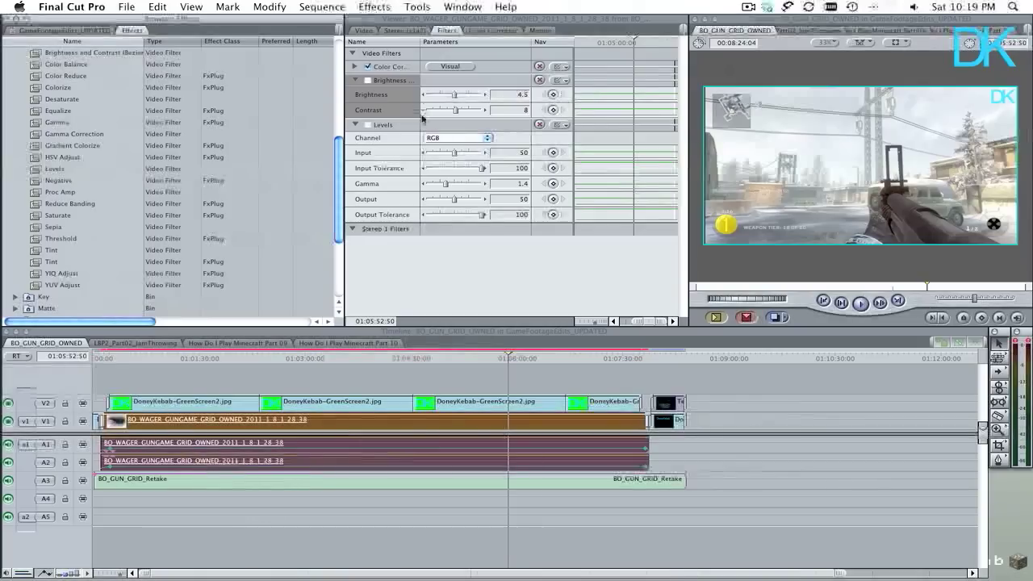
Enable the Levels filter on the gameplay clip and set its gamma to 1.2.
left_click(368, 127)
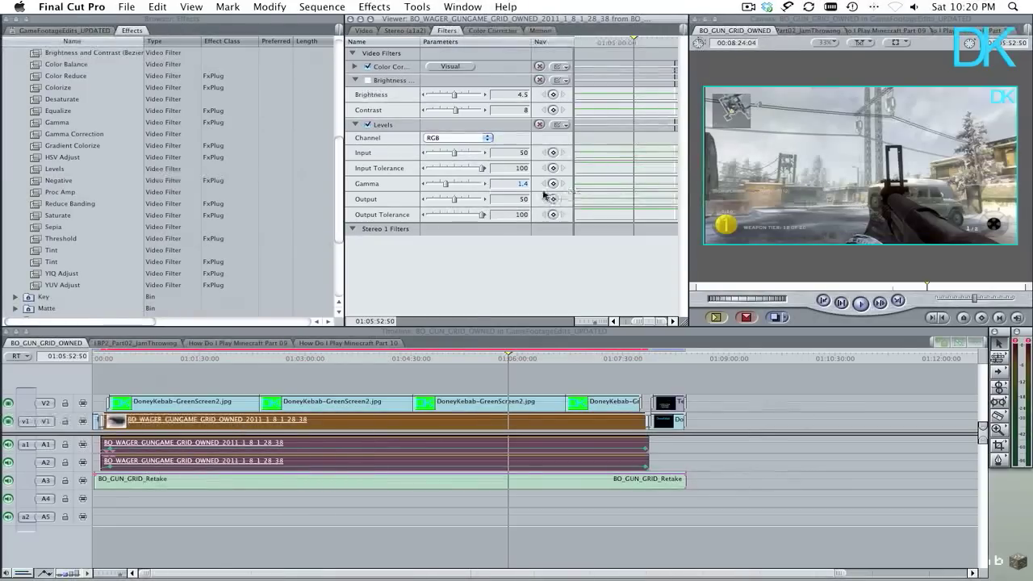
left_click(525, 183)
key("BackSpace")
type("2")
key("Return")
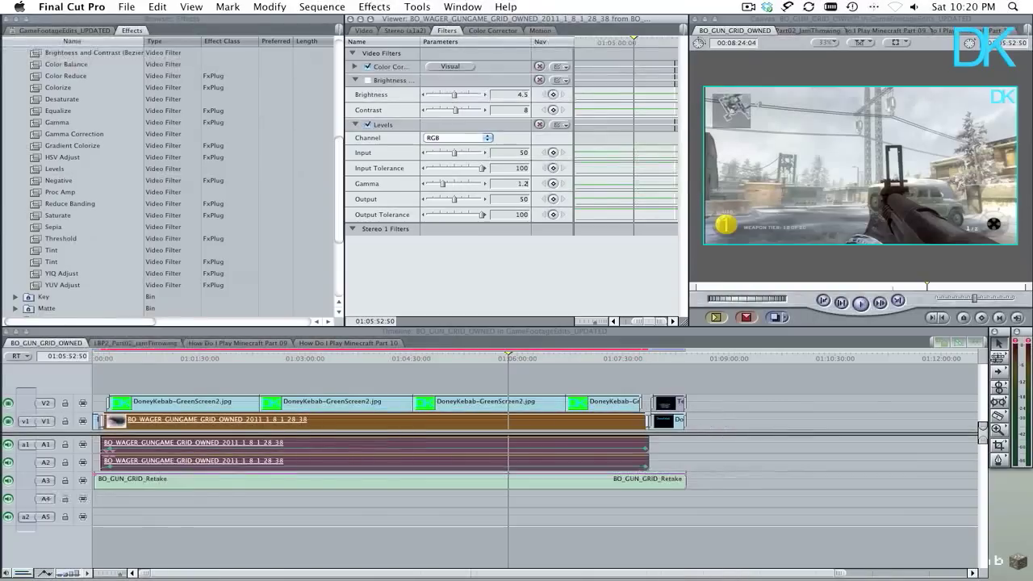
Set the Levels filter's gamma to 1.4 and collapse the filter's parameters.
type(".4")
key("Return")
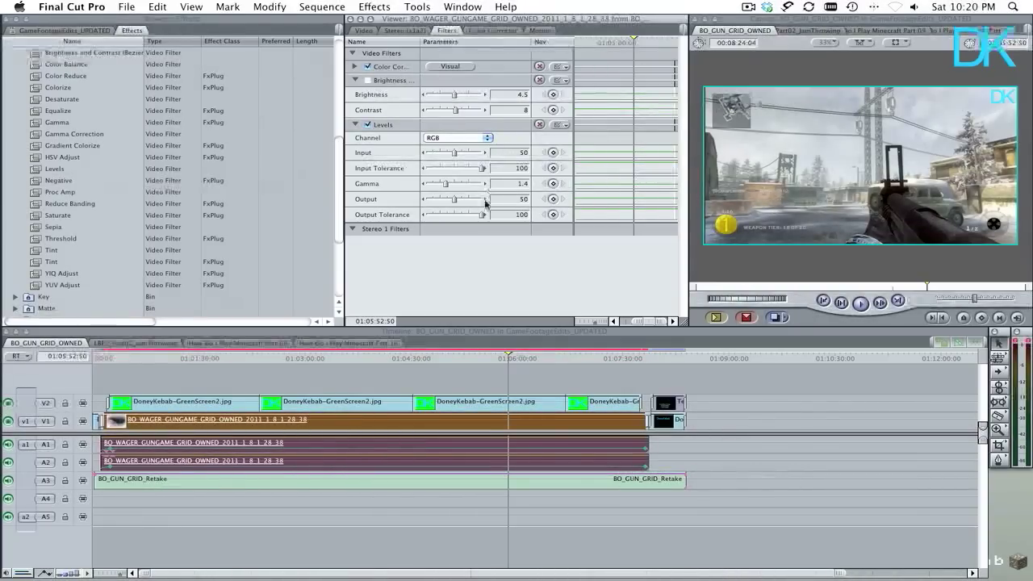
left_click(355, 125)
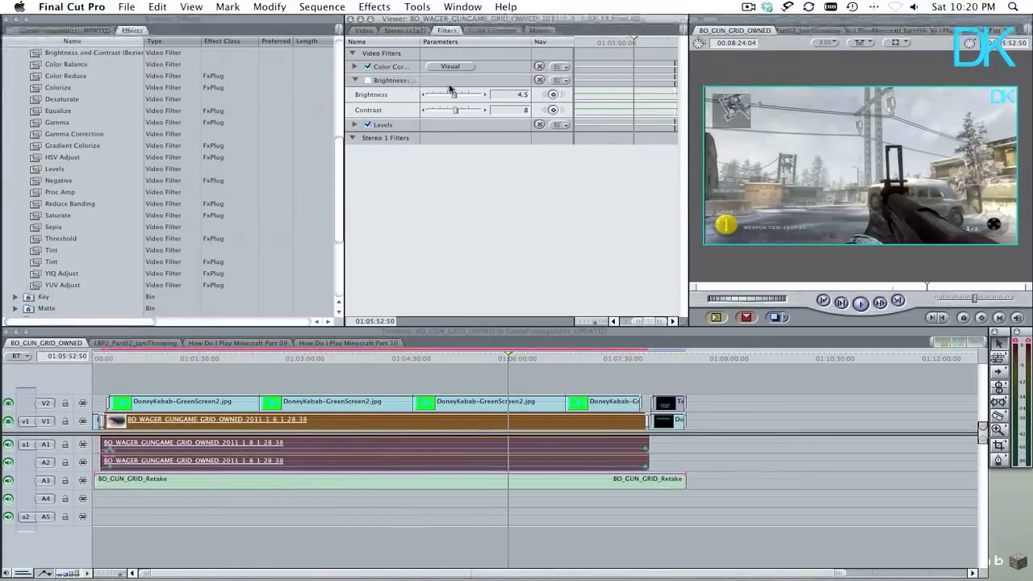
Enable the Brightness and Contrast filter on the gameplay clip and set its brightness to 0.
left_click(367, 81)
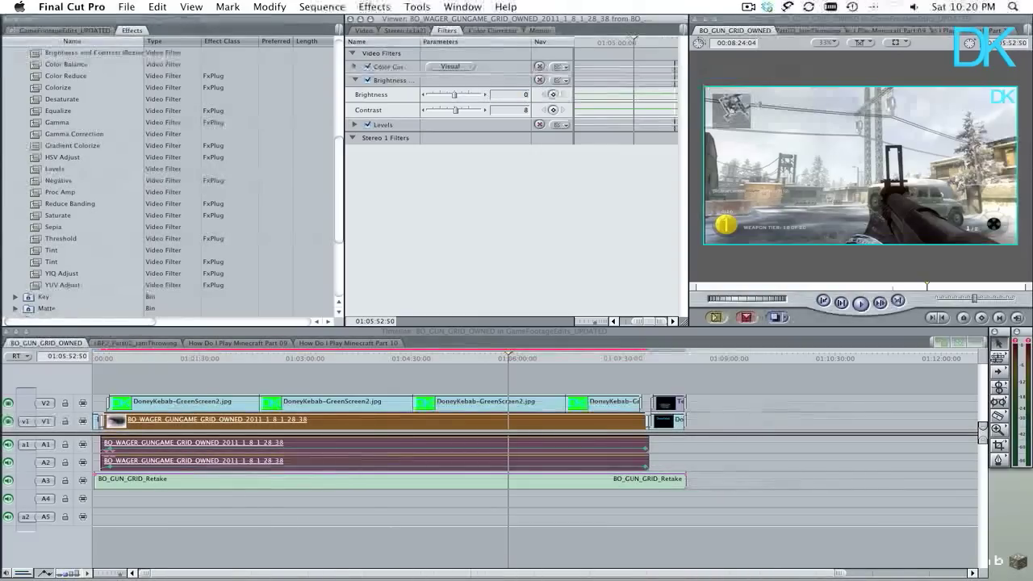
type("0")
key("Return")
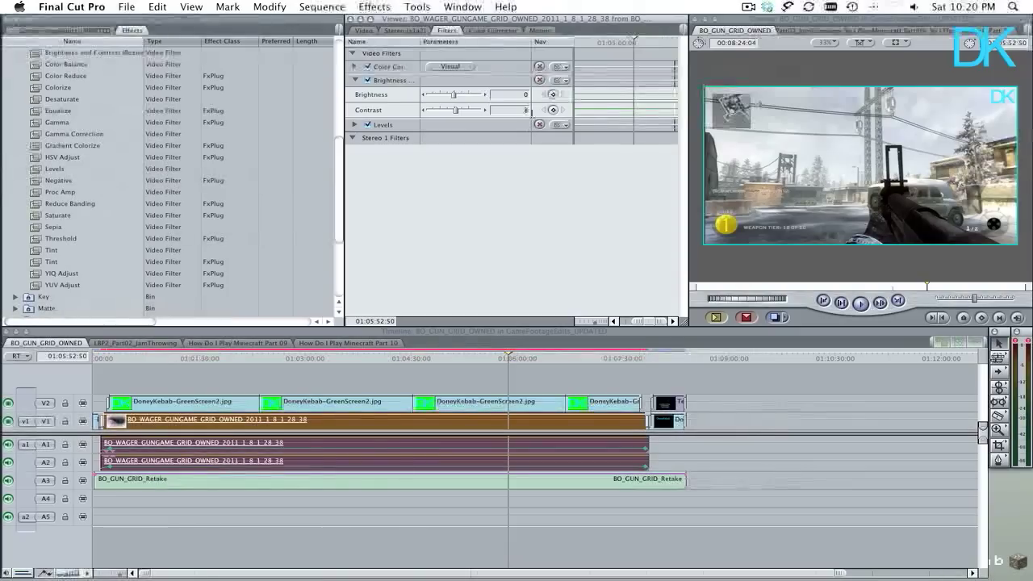
Restore the Brightness and Contrast filter to brightness 4.5 and contrast 8, and collapse its parameters.
key("super+z")
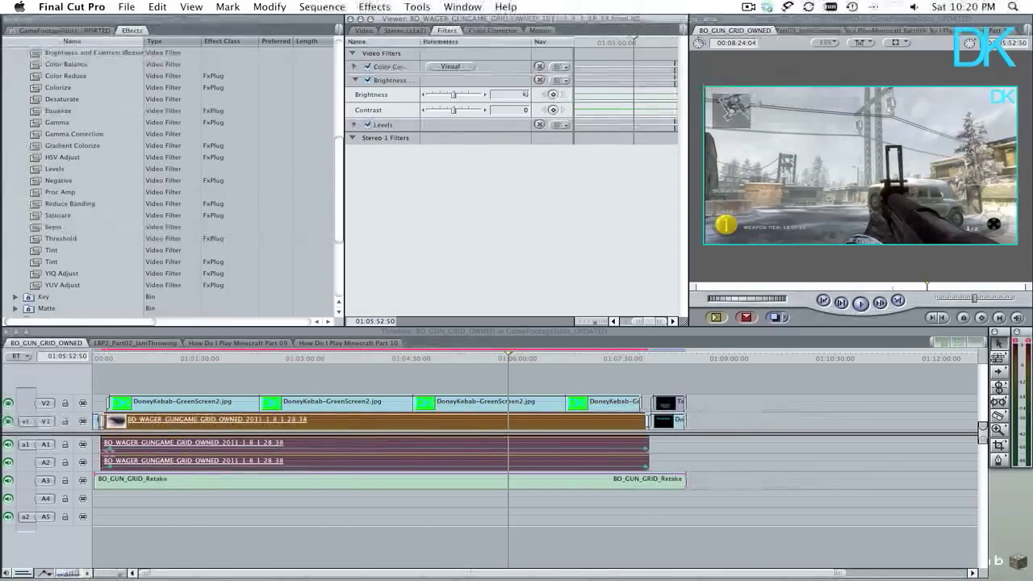
key("Return")
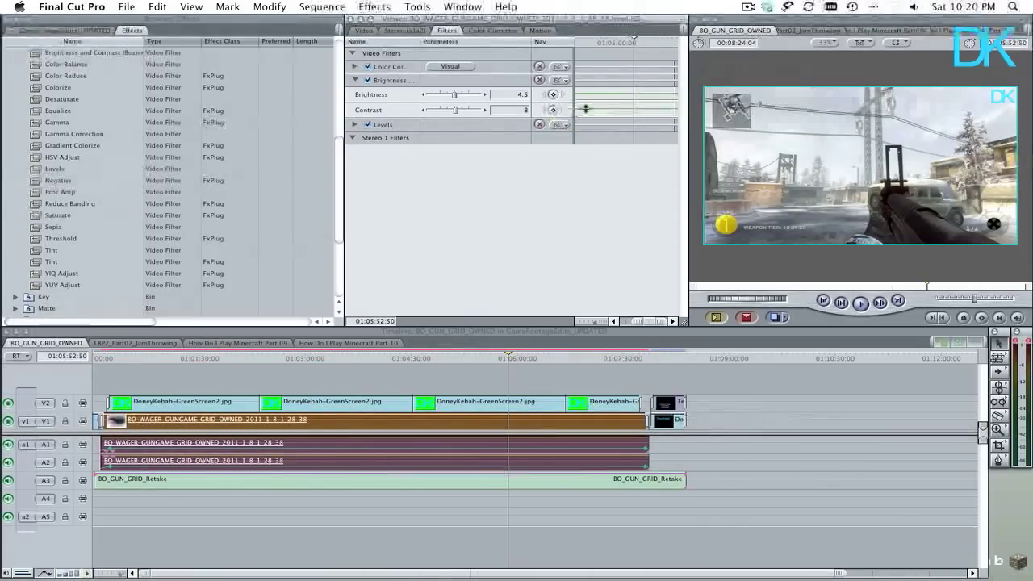
left_click(354, 80)
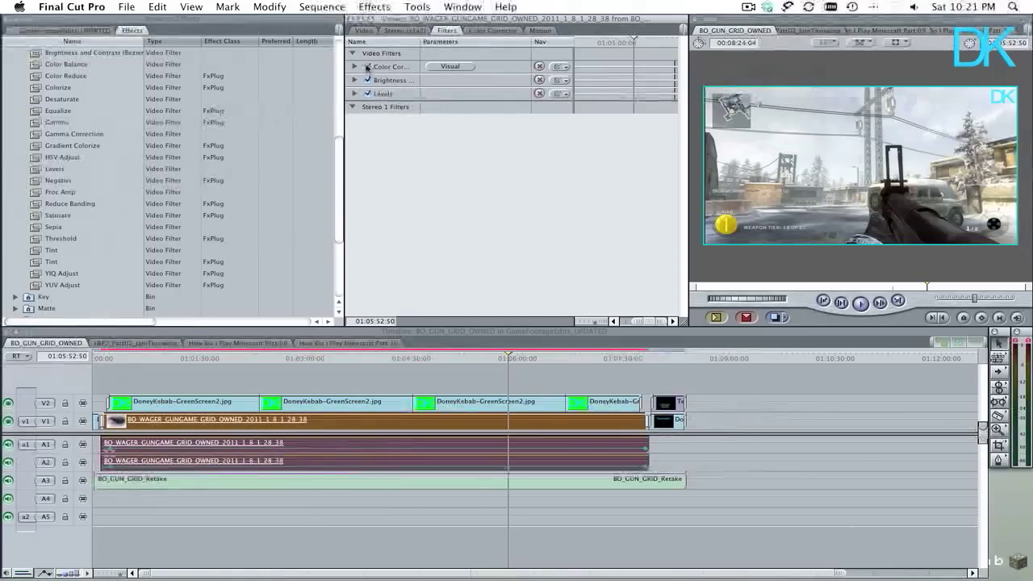
Compare the gameplay picture with Color Corrector, Brightness and Contrast, and Levels all switched off and all switched back on.
left_click(368, 66)
left_click(368, 80)
left_click(368, 94)
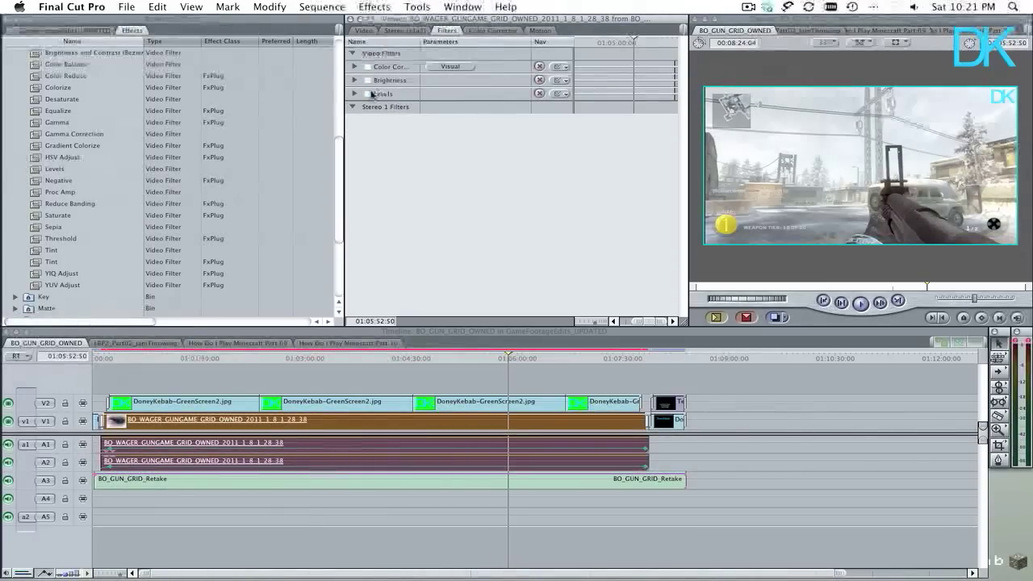
left_click(371, 95)
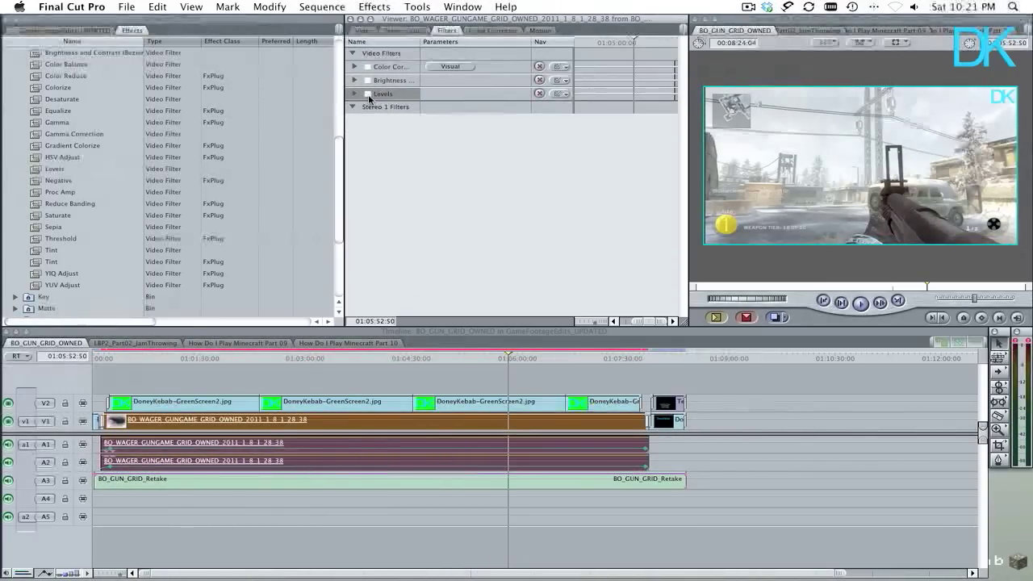
left_click(368, 93)
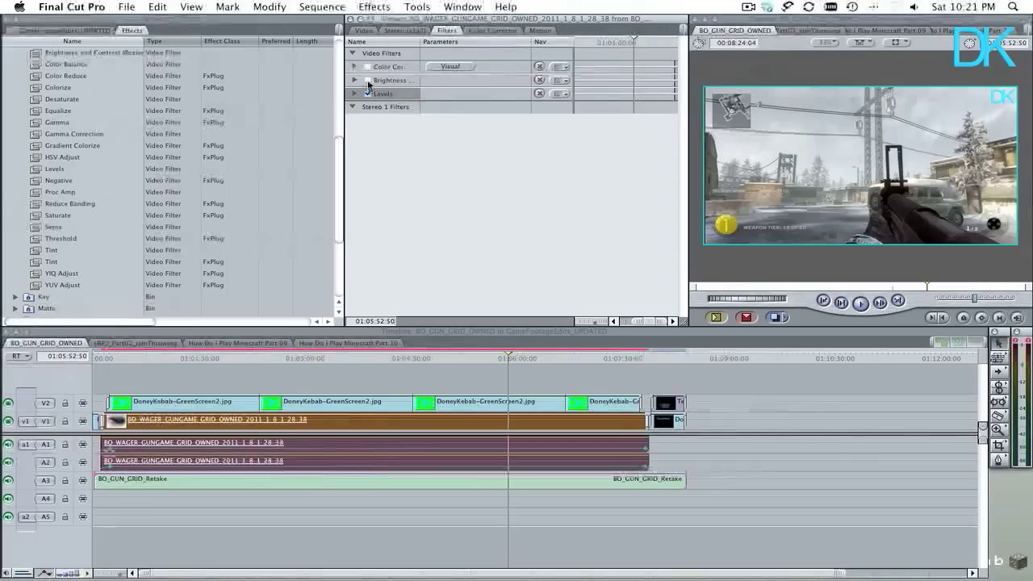
left_click(368, 80)
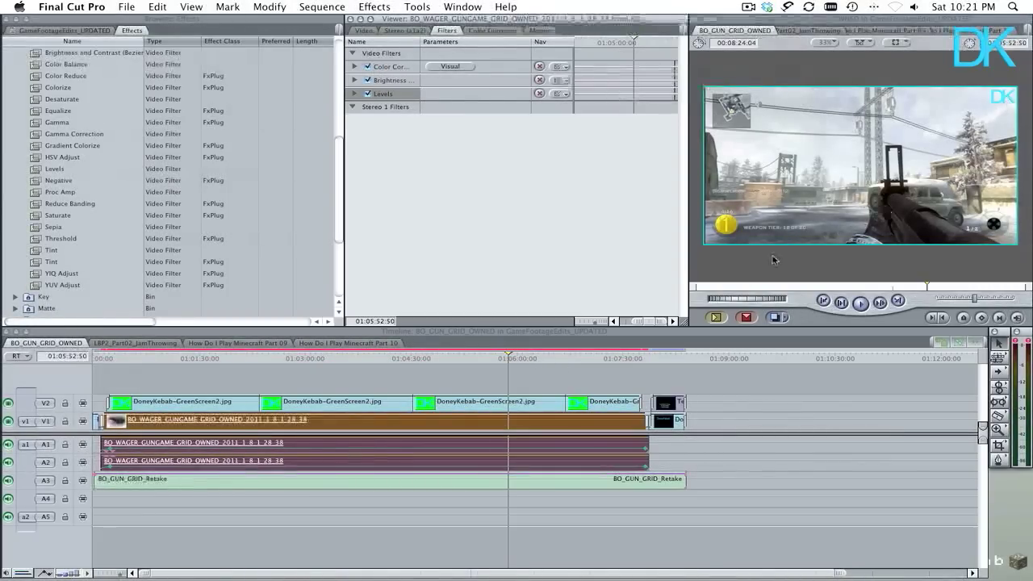
Open the third DoneyKebab-GreenScreen2.jpg clip on V2 and review its picture, Chroma Keyer and Motion settings.
left_click(531, 408)
double_click(531, 401)
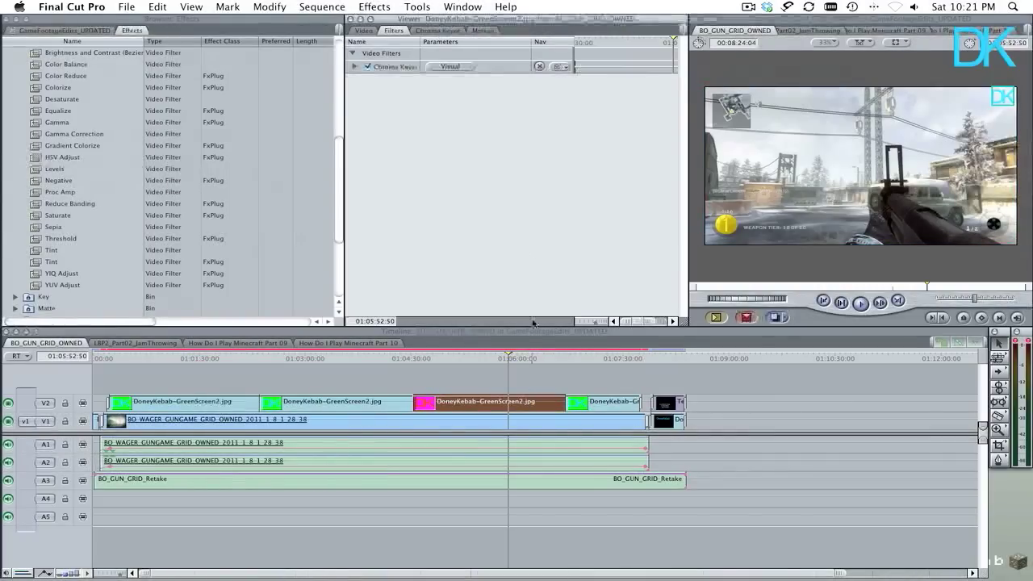
left_click(364, 30)
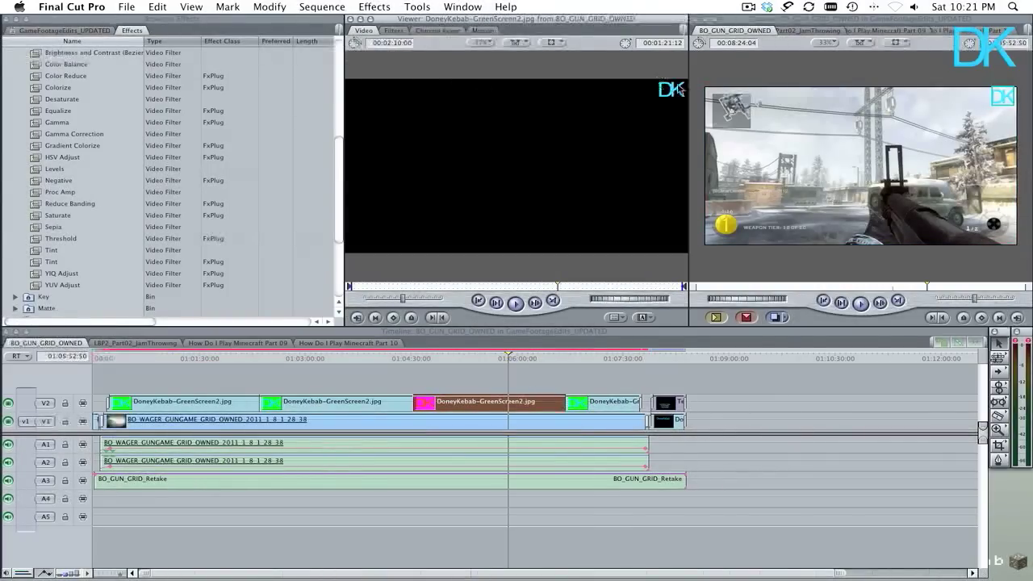
left_click(438, 31)
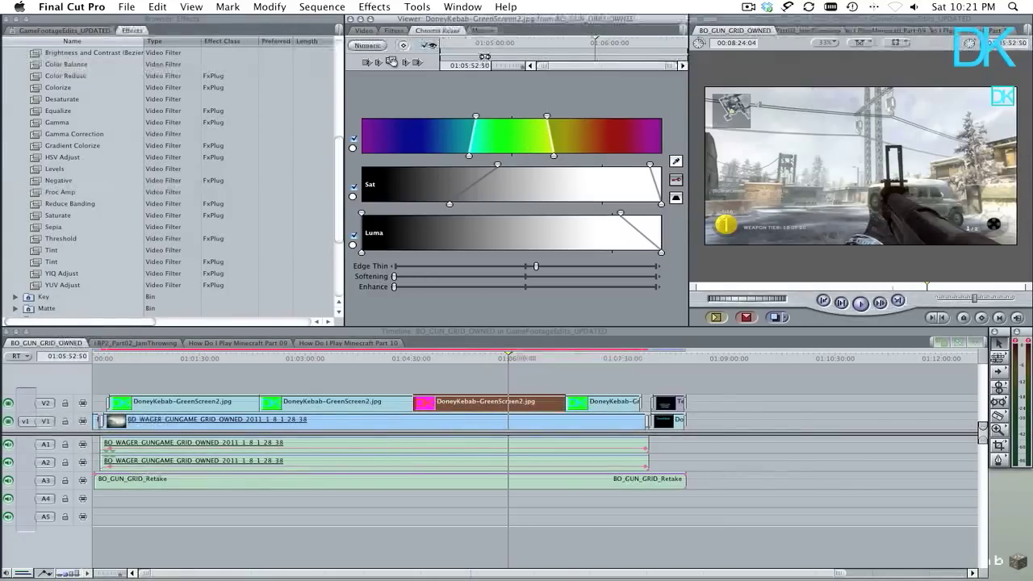
left_click(483, 31)
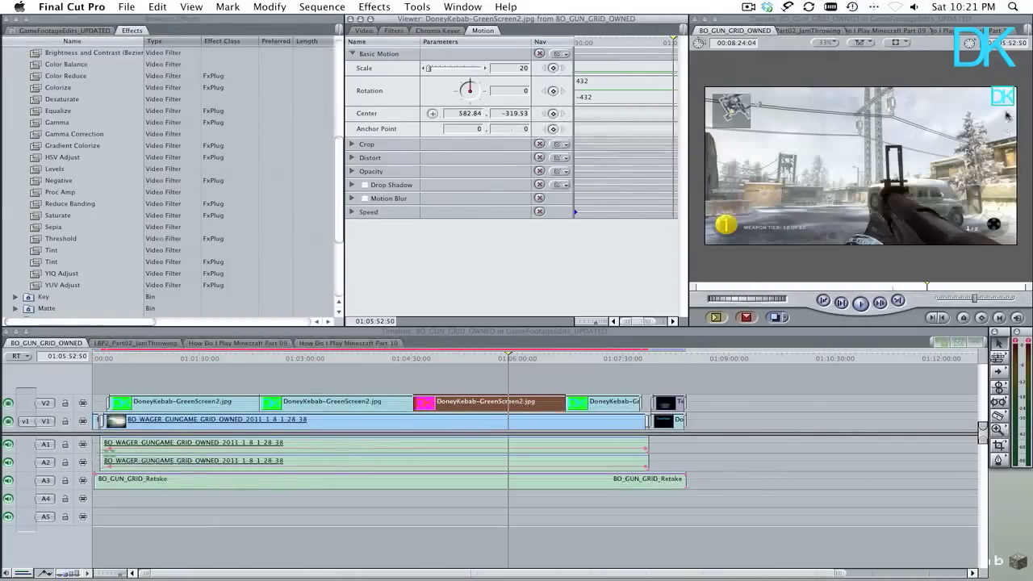
left_click(433, 116)
left_click(357, 31)
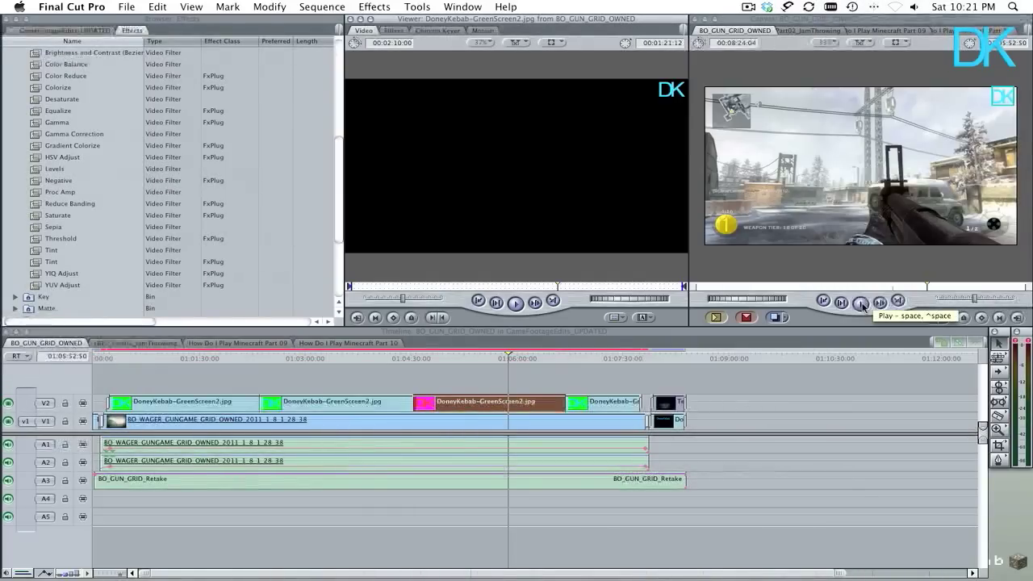
Skim through the gameplay sequence at several points in the timeline, ending on the outro title card.
left_click(520, 365)
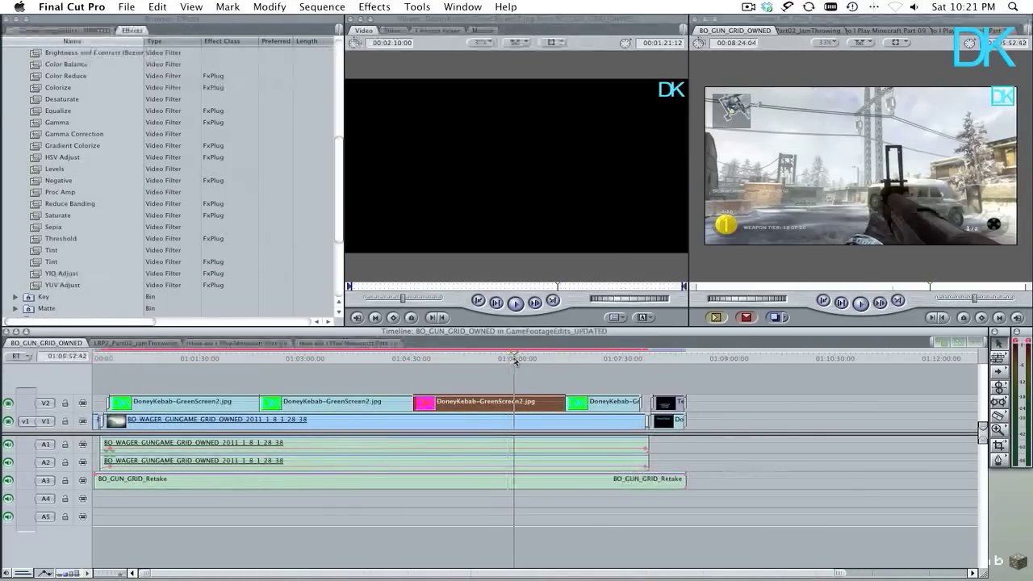
left_click(539, 365)
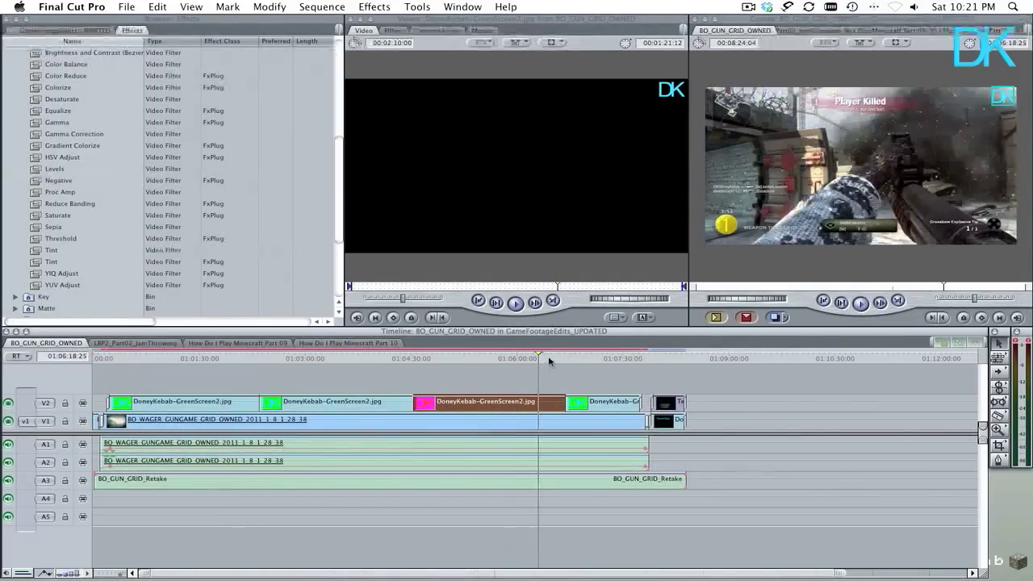
left_click(561, 360)
left_click(580, 358)
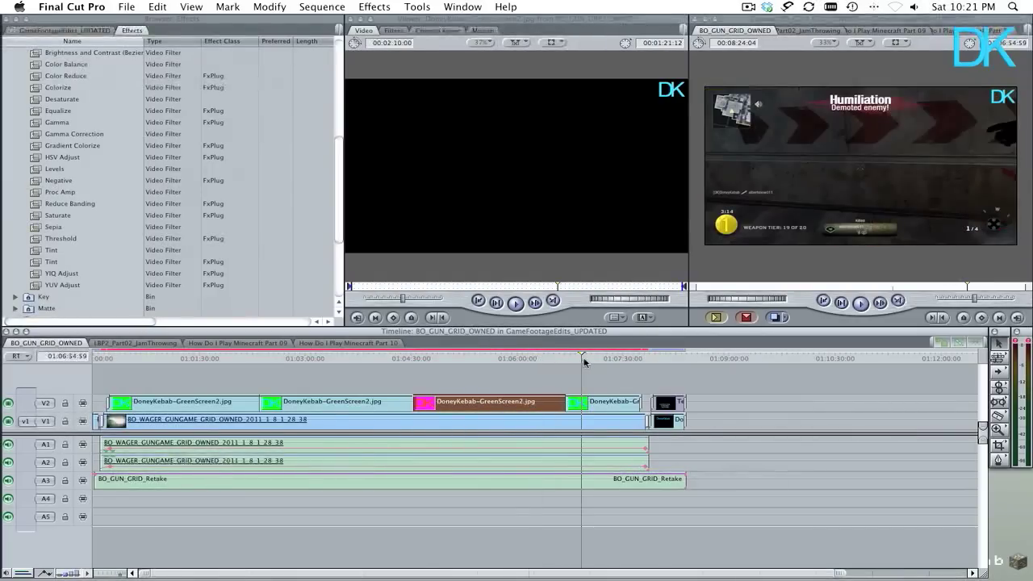
left_click(605, 361)
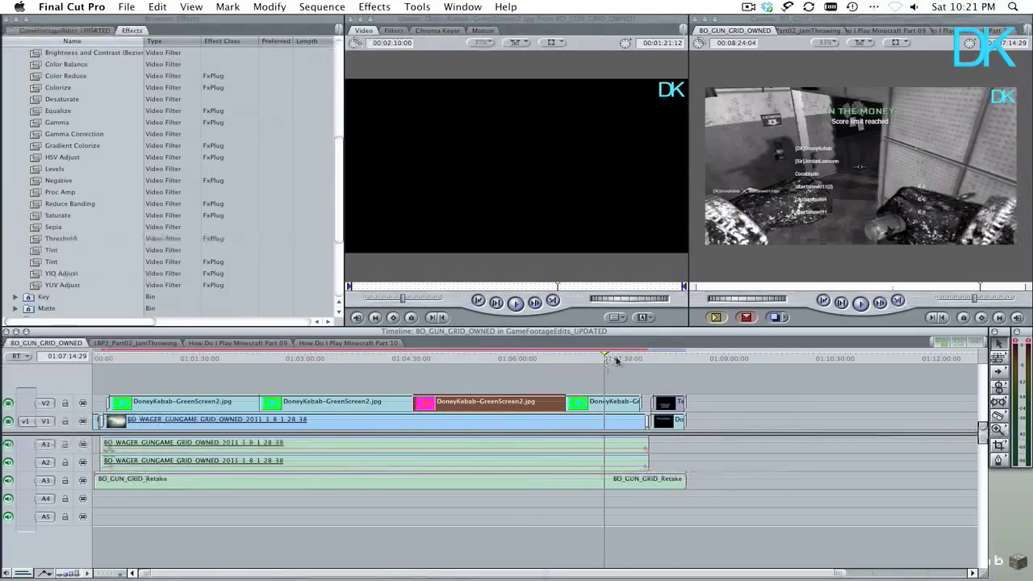
left_click(301, 363)
left_click(224, 361)
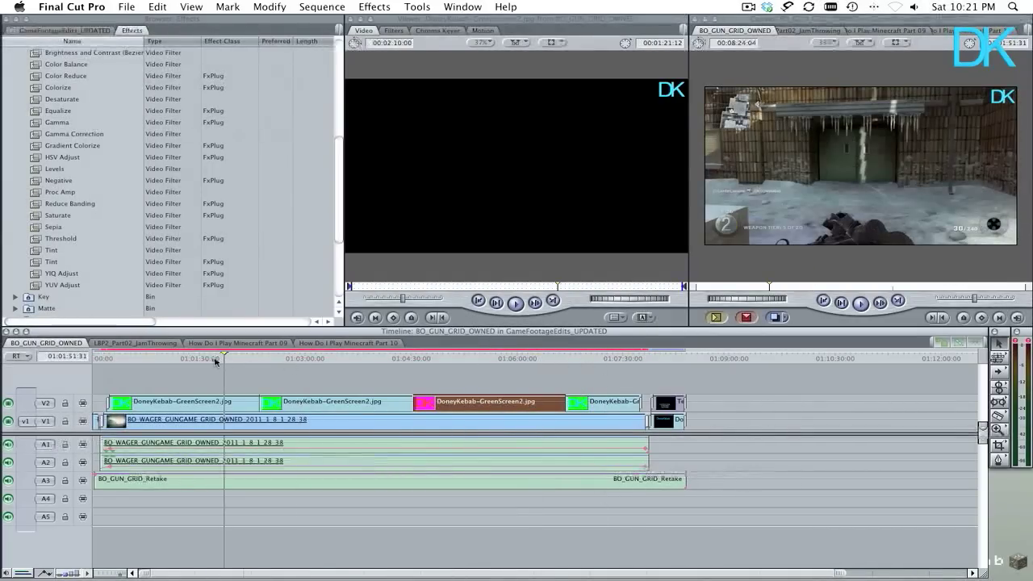
left_click(164, 360)
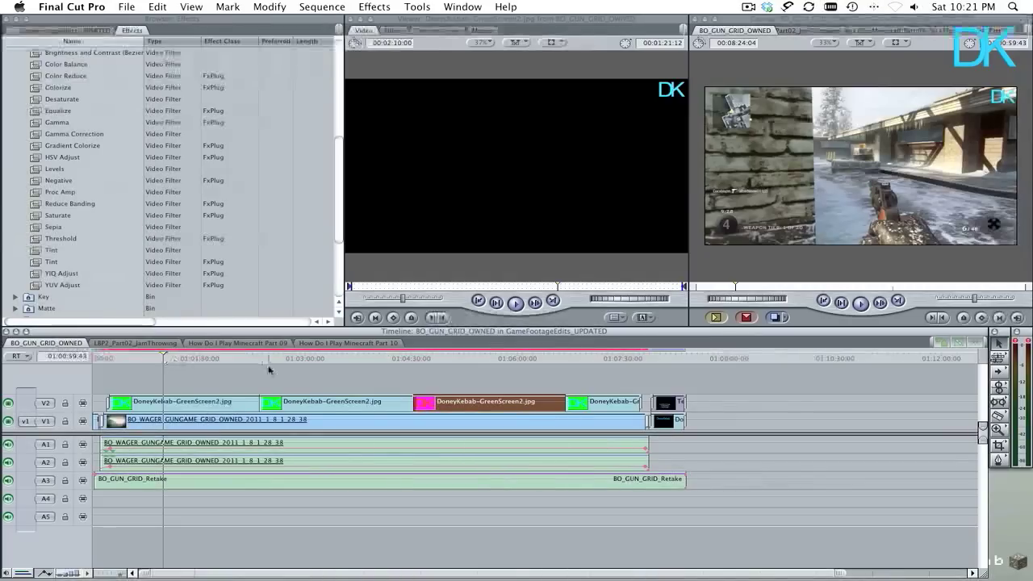
left_click(675, 362)
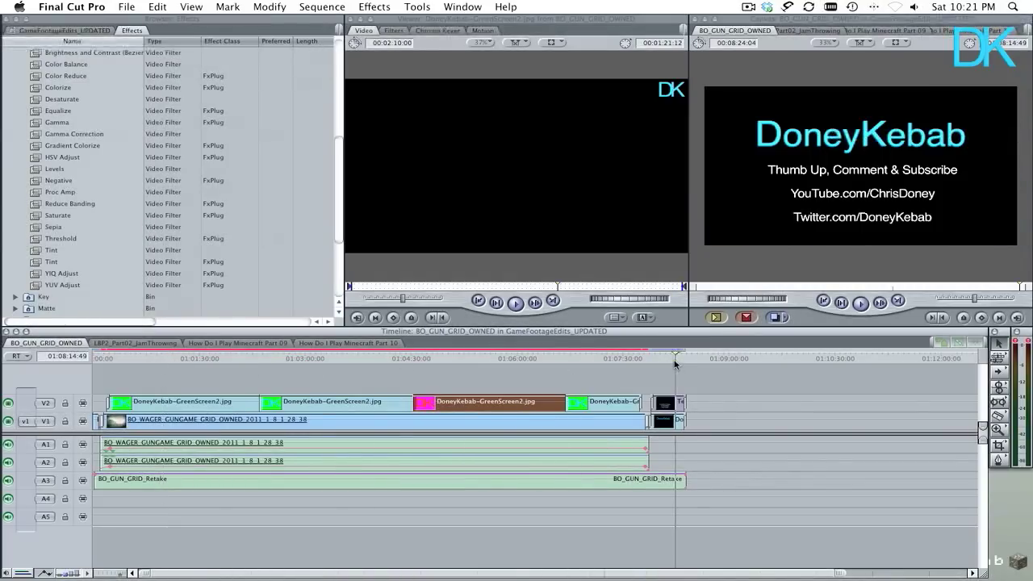
View the intro at the start of the sequence, deselect the logo clip, and move the playhead to 01:02:09:48.
left_click(99, 361)
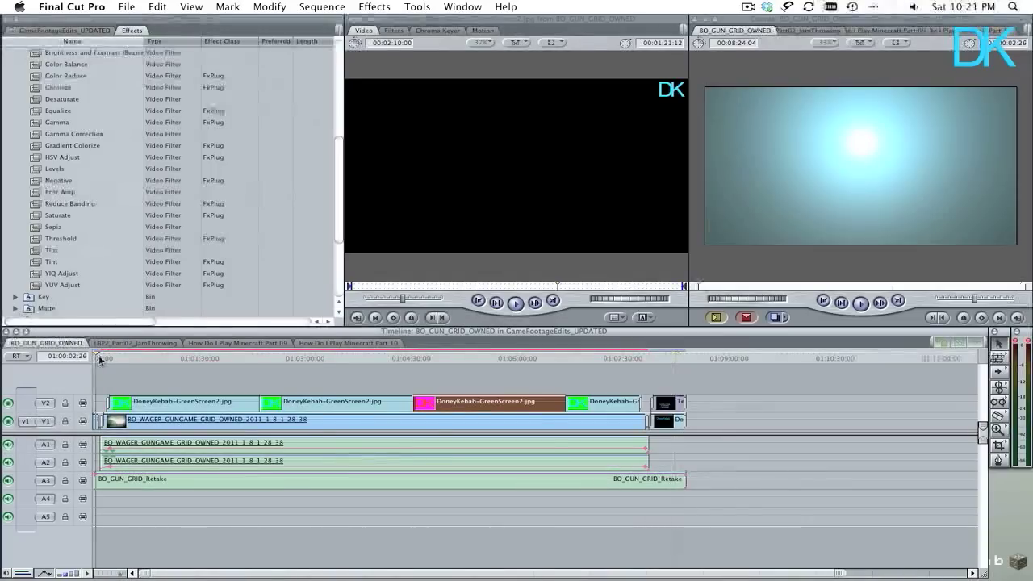
left_click(102, 360)
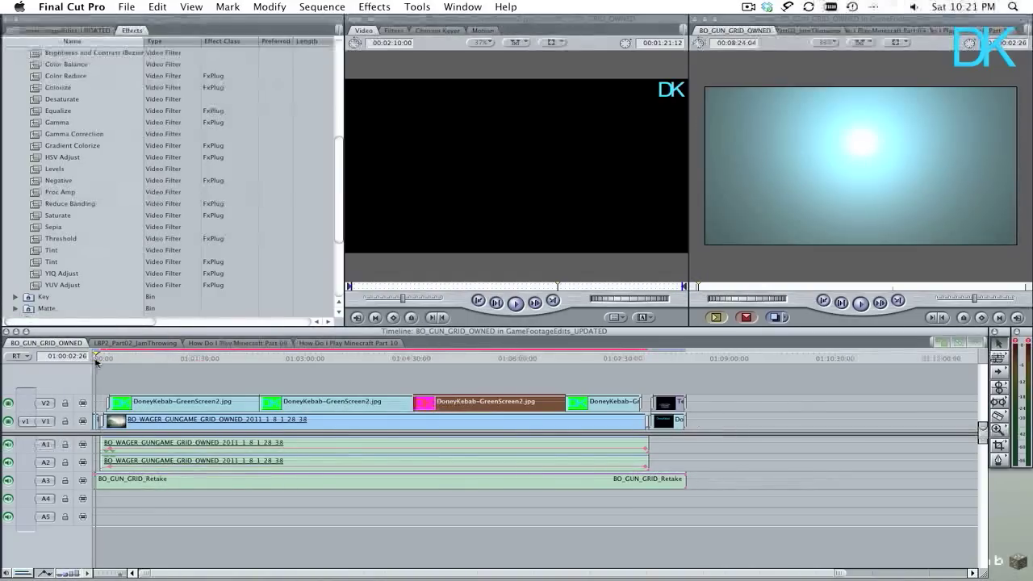
left_click(232, 367)
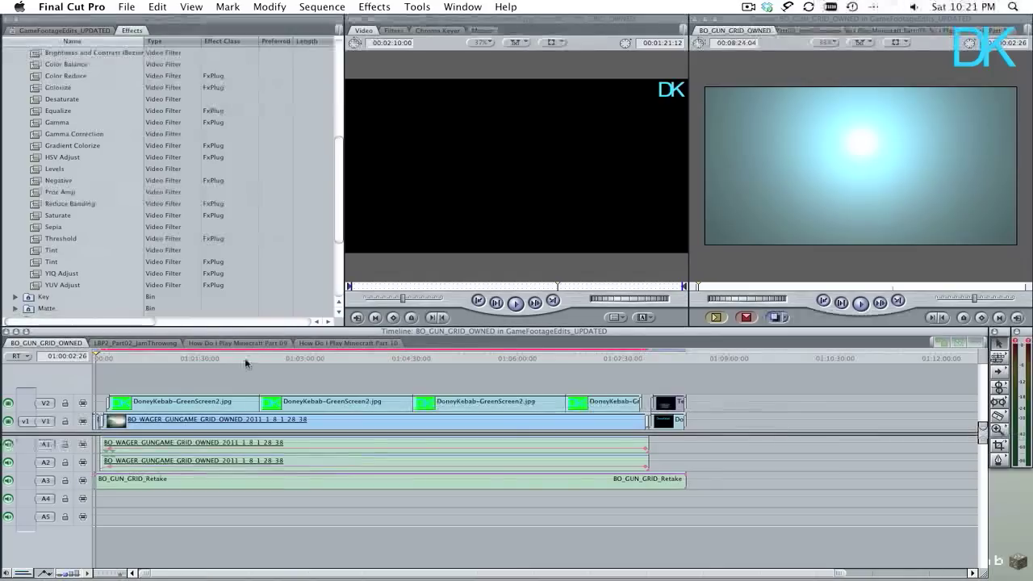
left_click(246, 358)
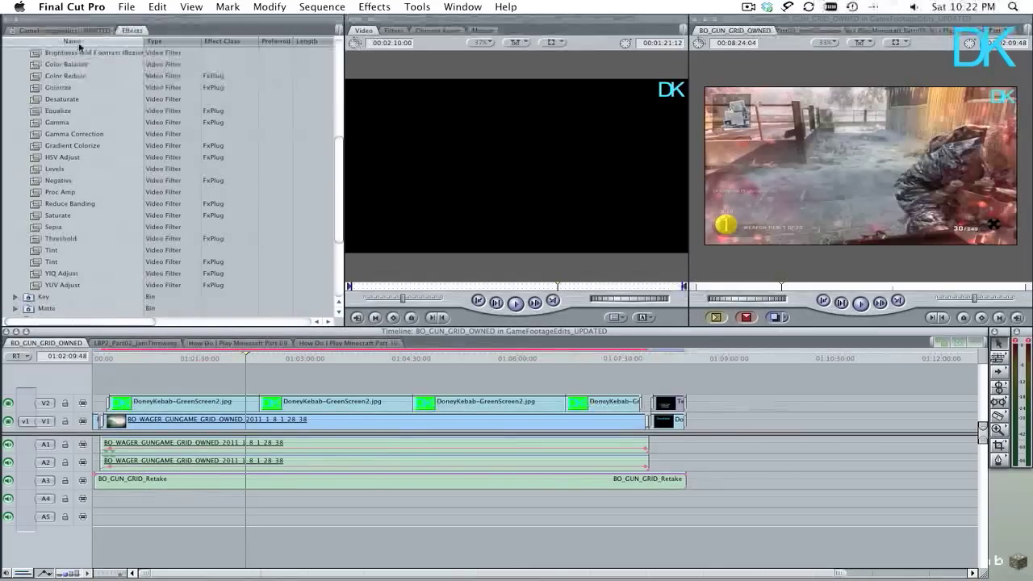
Show the GameFootageEdits_UPDATED project contents and select the BO_GUN_GRID_OWNED sequence in the BlackOps bin.
left_click(65, 31)
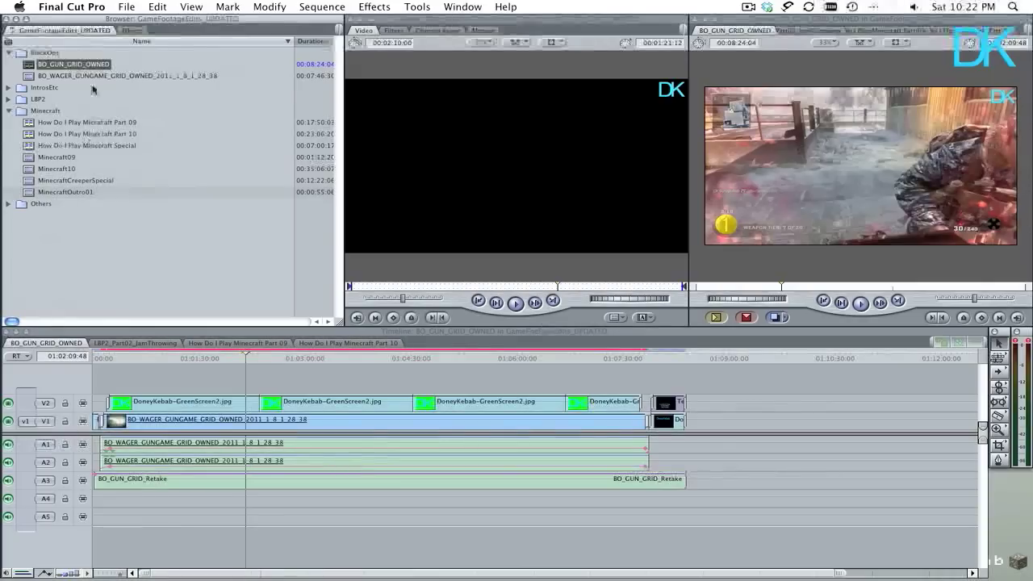
left_click(90, 74)
left_click(94, 65)
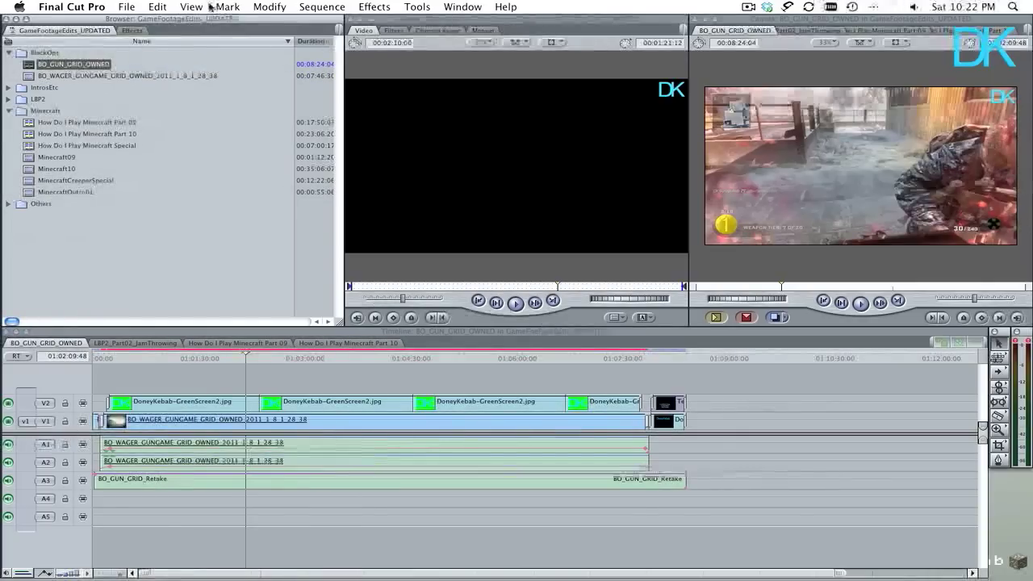
Start a QuickTime Conversion export of the BO_GUN_GRID_OWNED sequence and choose the MP4 folder as its destination.
left_click(127, 8)
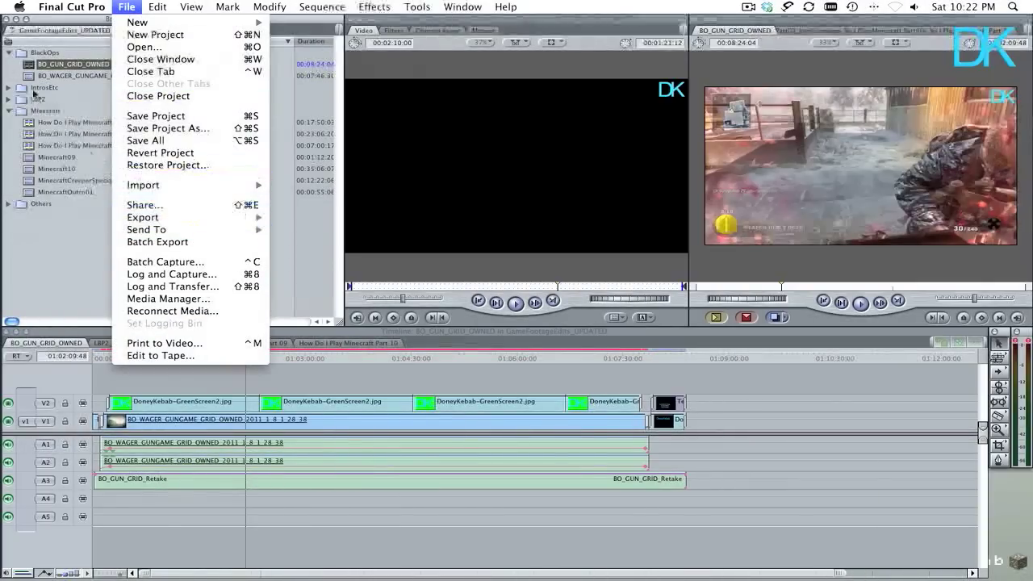
left_click(74, 71)
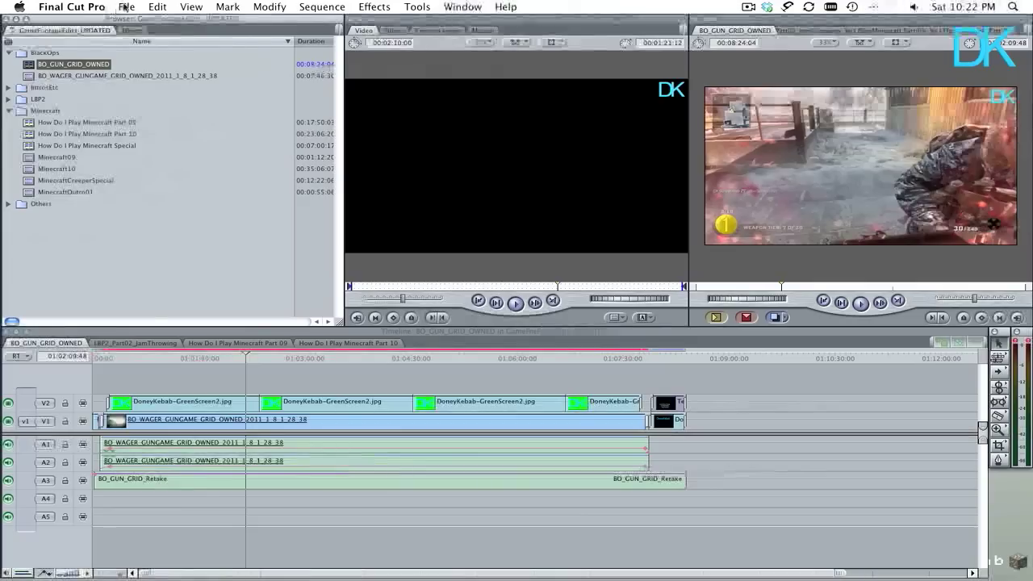
left_click(127, 7)
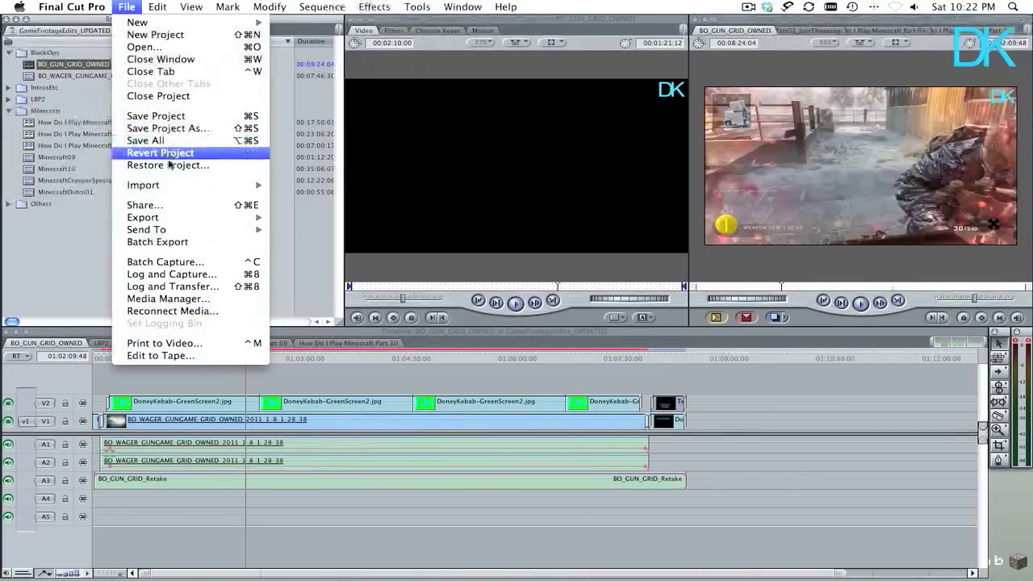
mouse_move(181, 225)
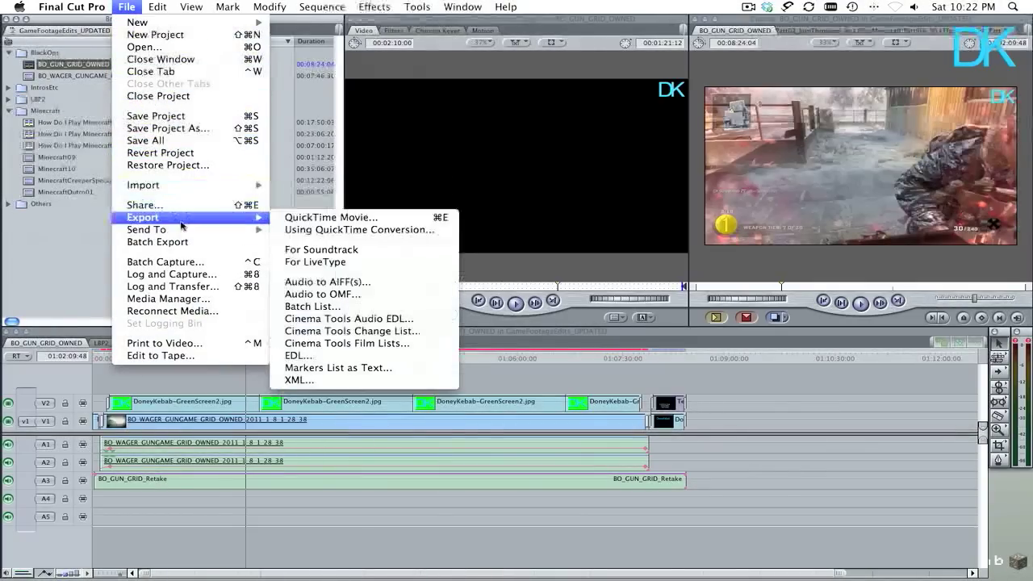
left_click(360, 231)
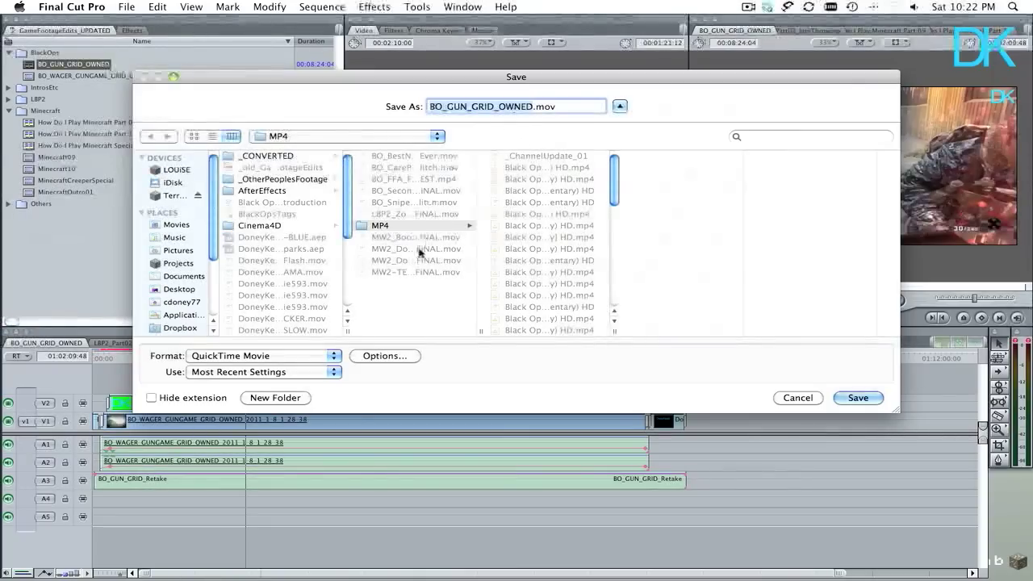
left_click(407, 226)
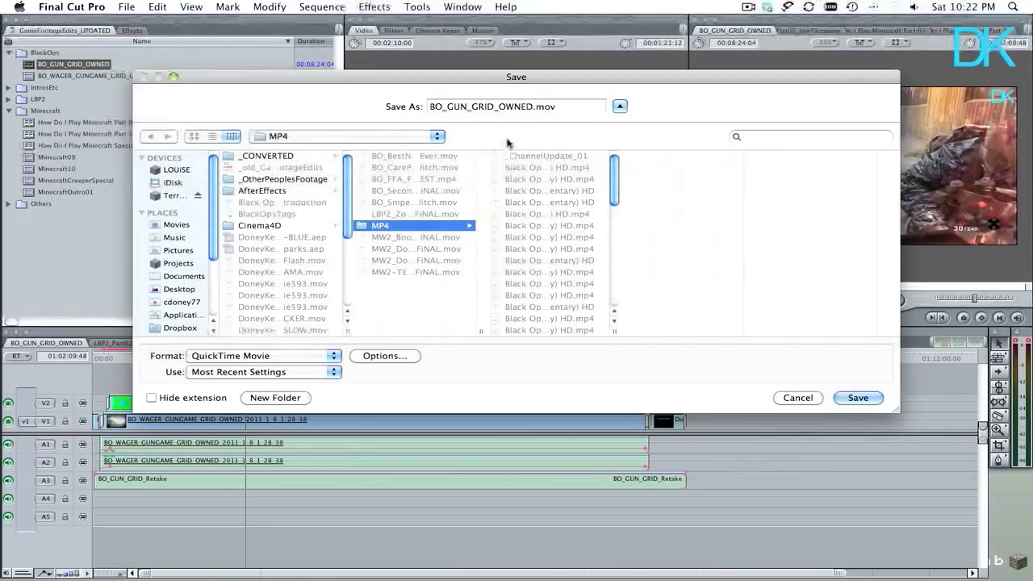
Set the export's video compression to MPEG-4 Video at 24 fps with Best quality.
left_click(370, 355)
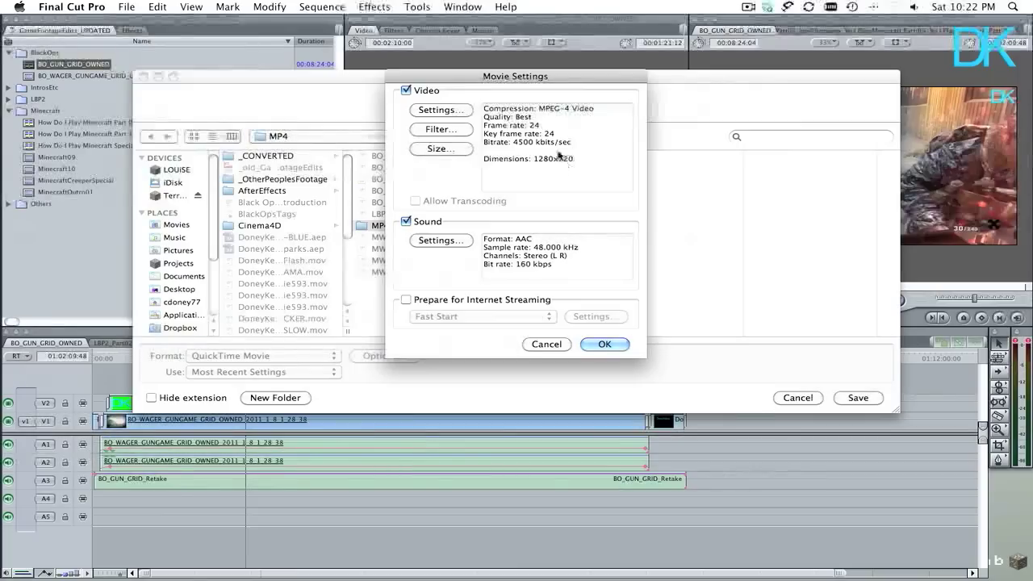
left_click(441, 110)
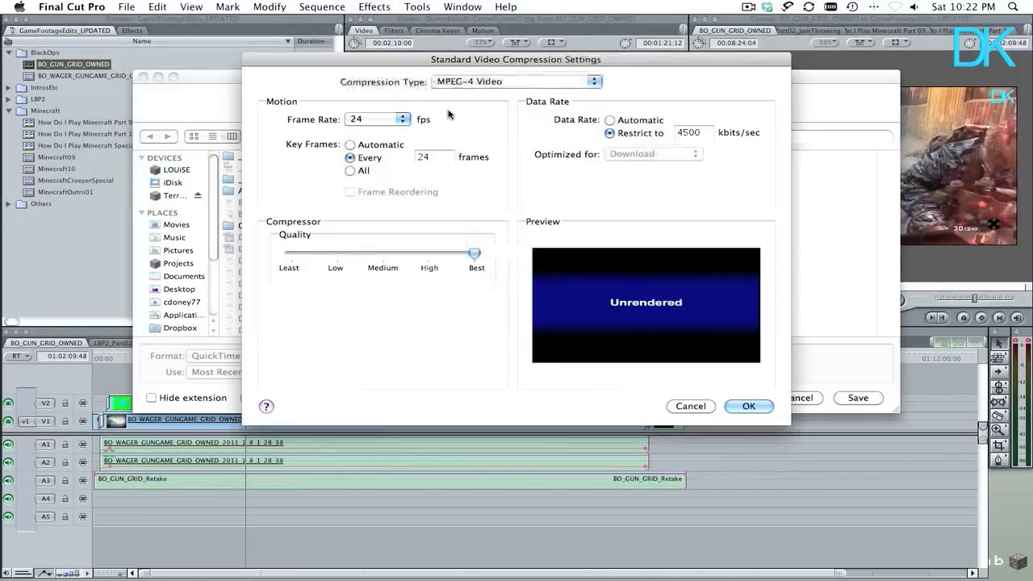
left_click(522, 81)
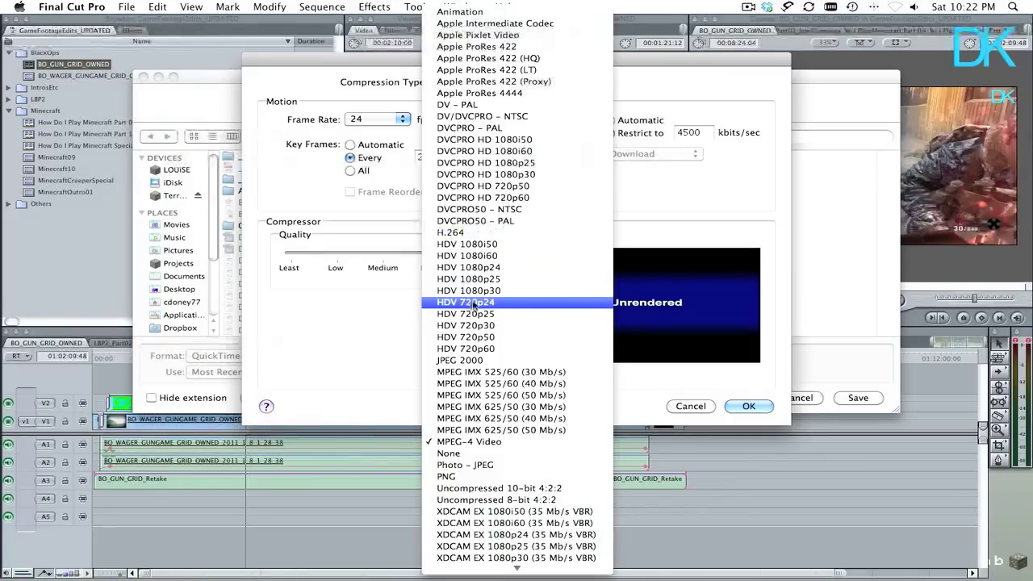
left_click(482, 443)
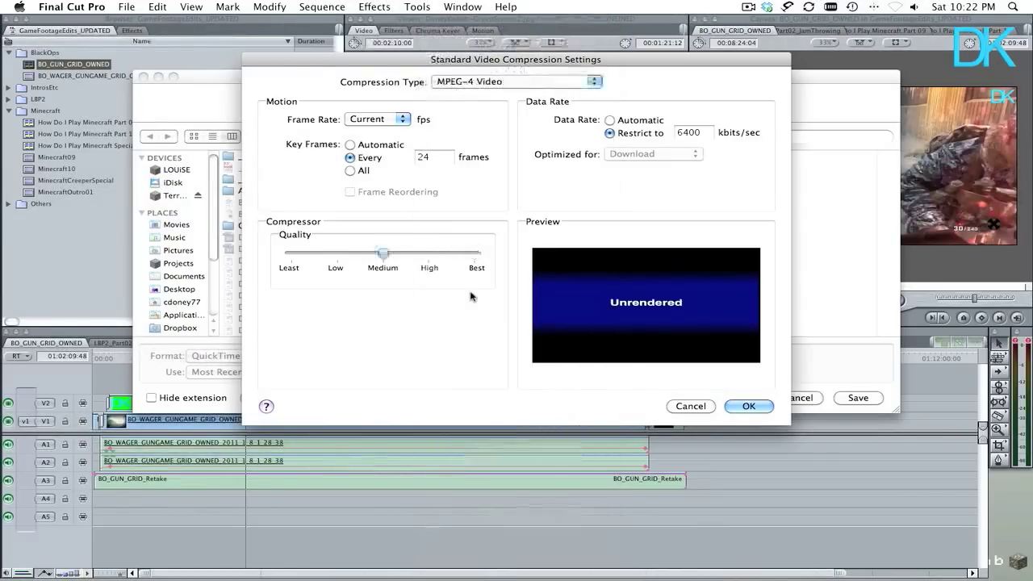
left_click(403, 120)
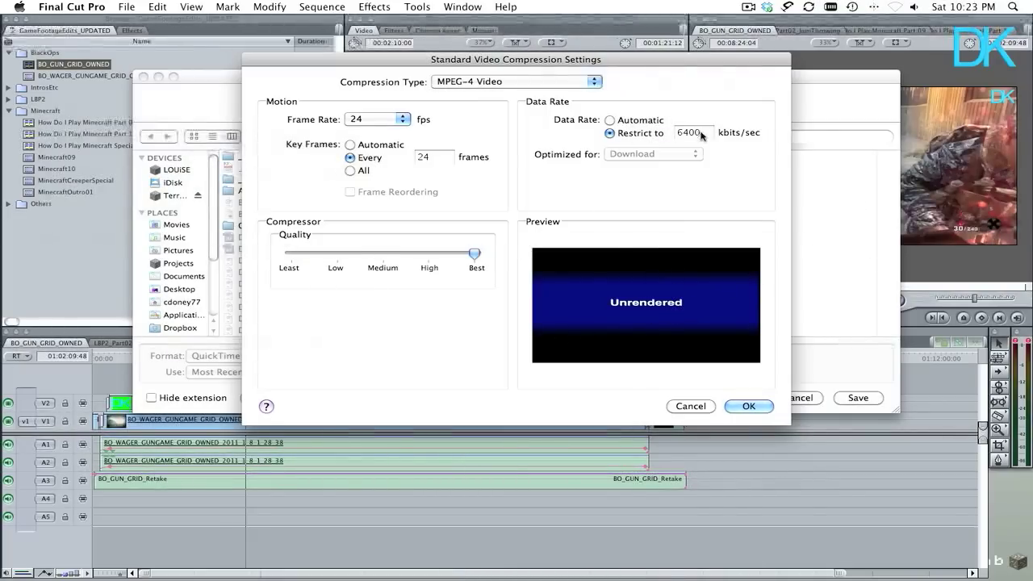
Restrict the video data rate to 5000 kbits/sec and accept the compression settings.
left_click_drag(714, 133, 660, 135)
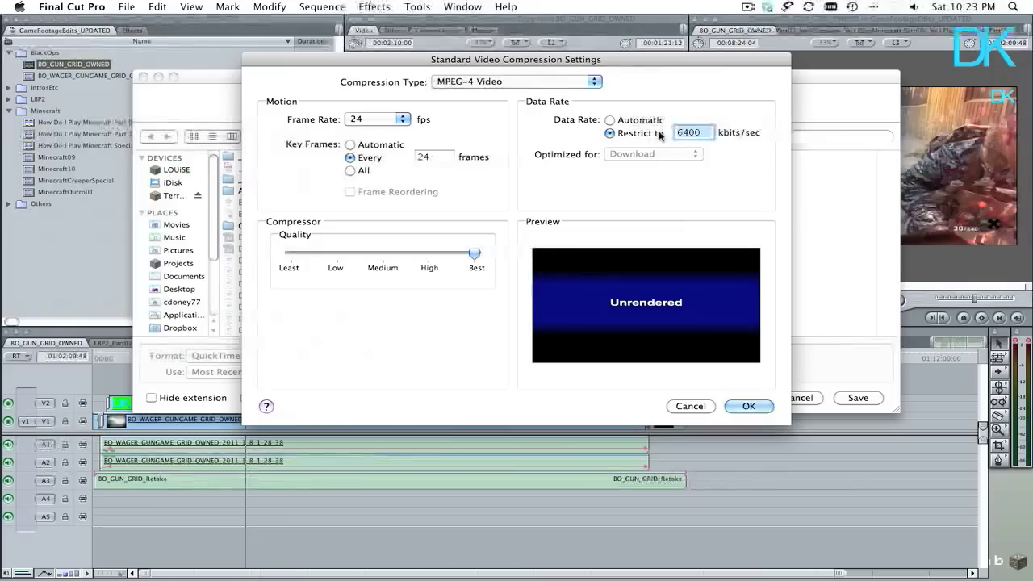
type("5000")
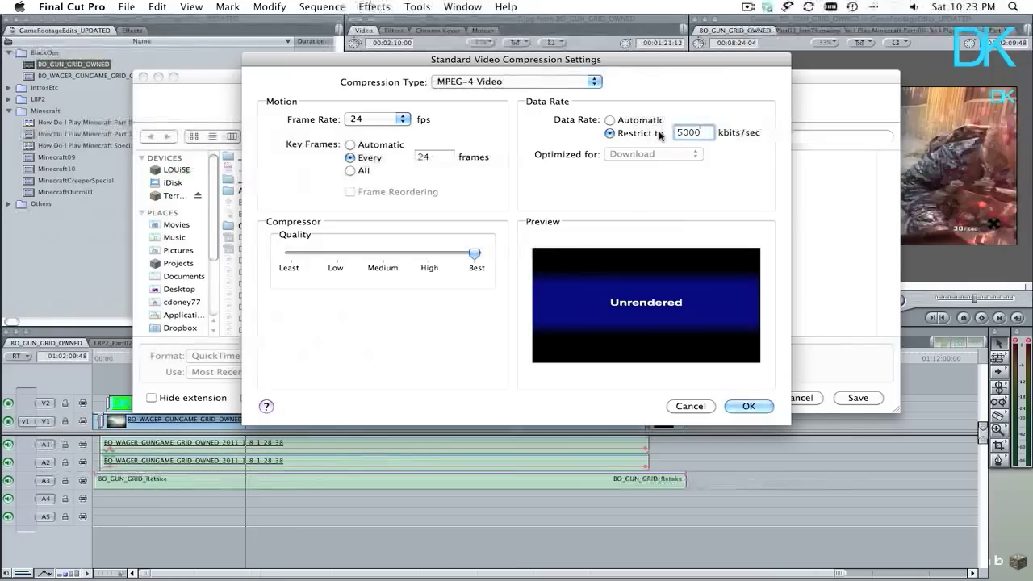
key("Tab")
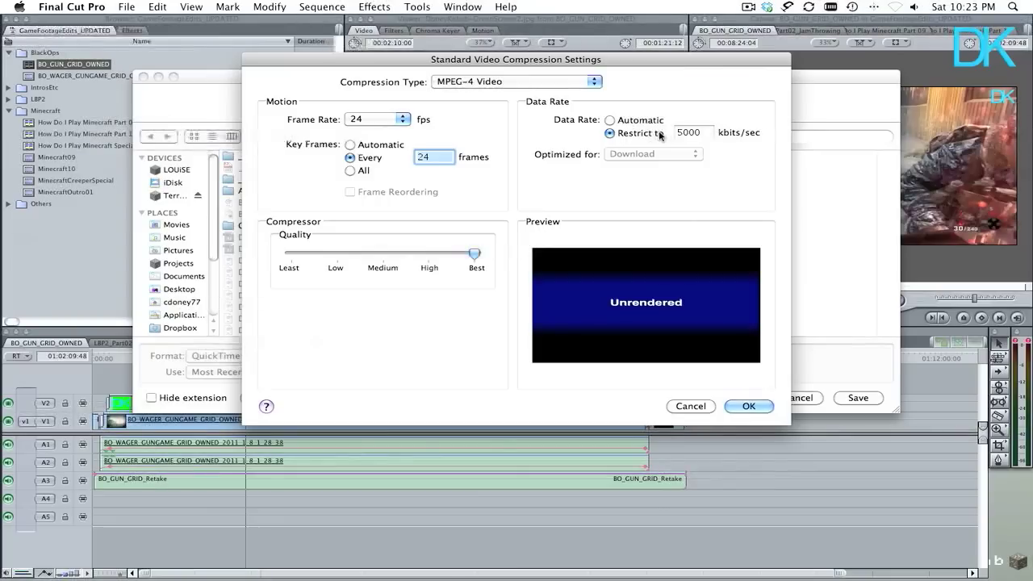
left_click_drag(669, 62, 676, 64)
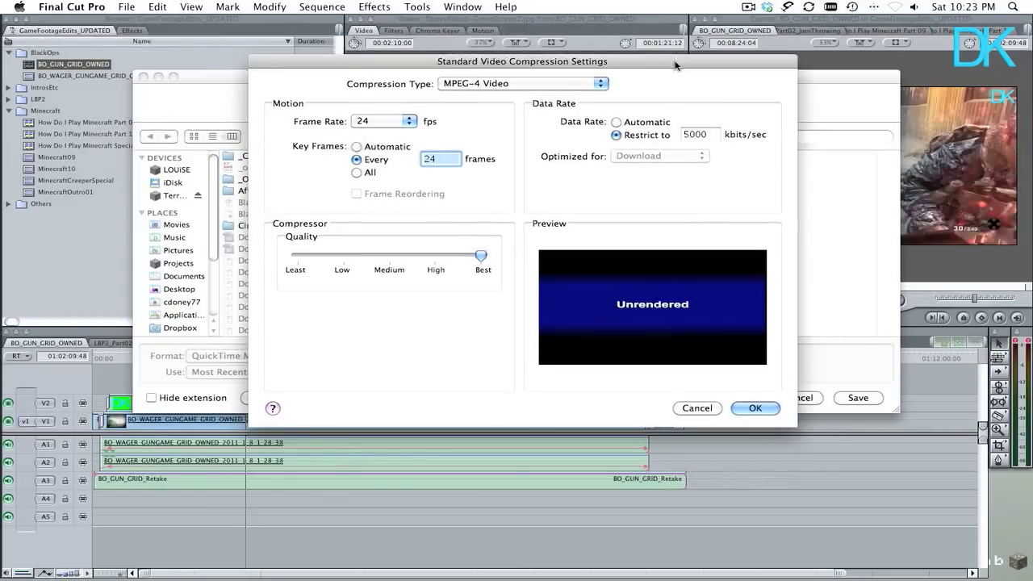
left_click(707, 137)
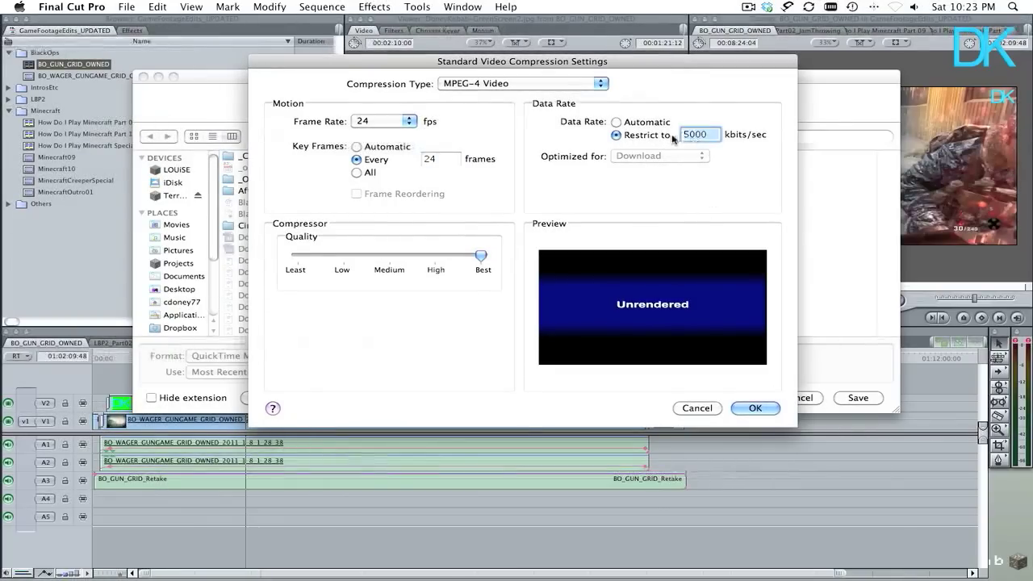
left_click(755, 408)
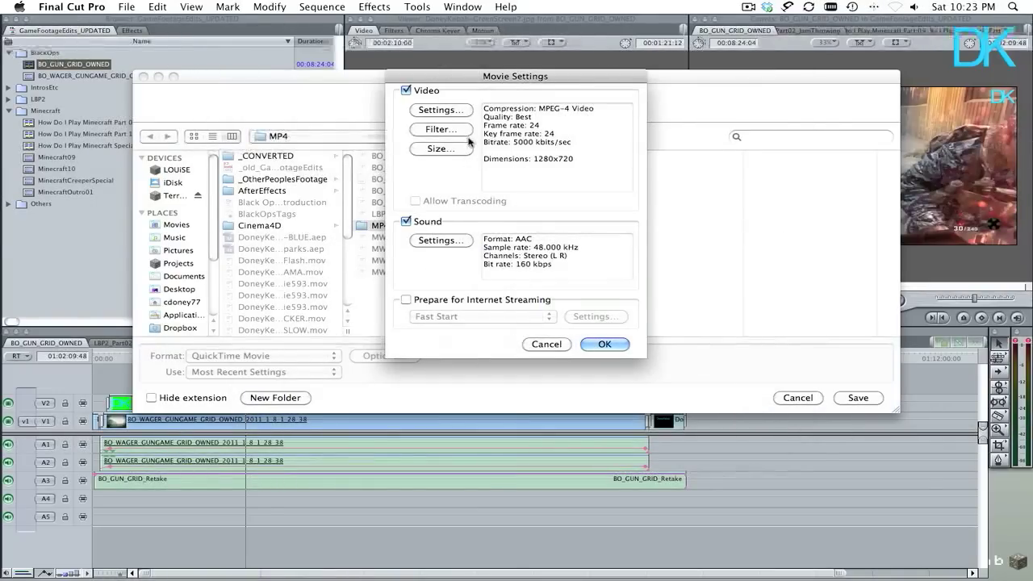
Set the export dimensions to 1280 x 720 HD and accept the size settings.
mouse_move(483, 76)
left_mouse_down()
mouse_move(521, 75)
mouse_move(491, 74)
mouse_move(513, 74)
mouse_move(499, 73)
left_mouse_up()
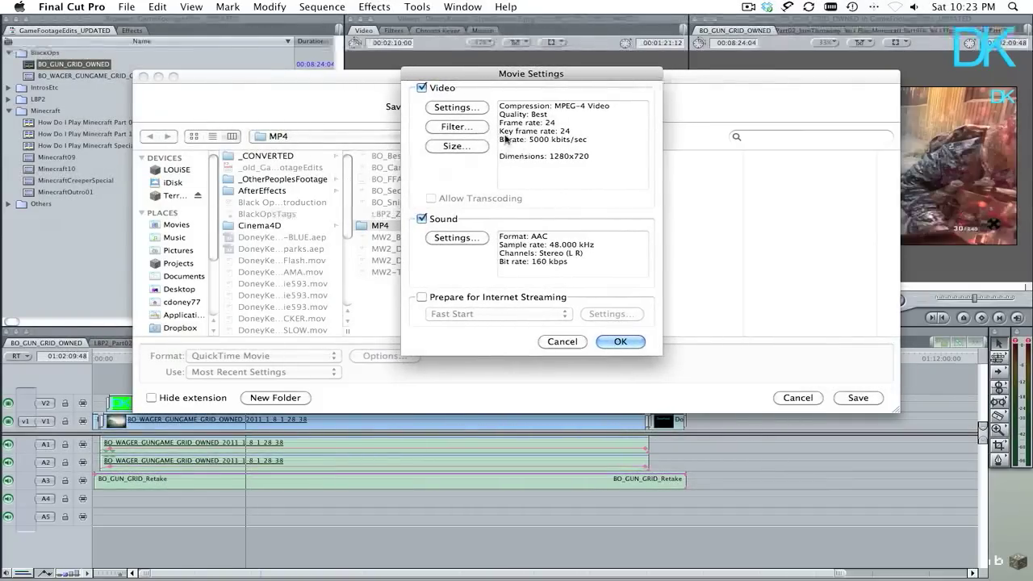
left_click_drag(563, 70, 545, 74)
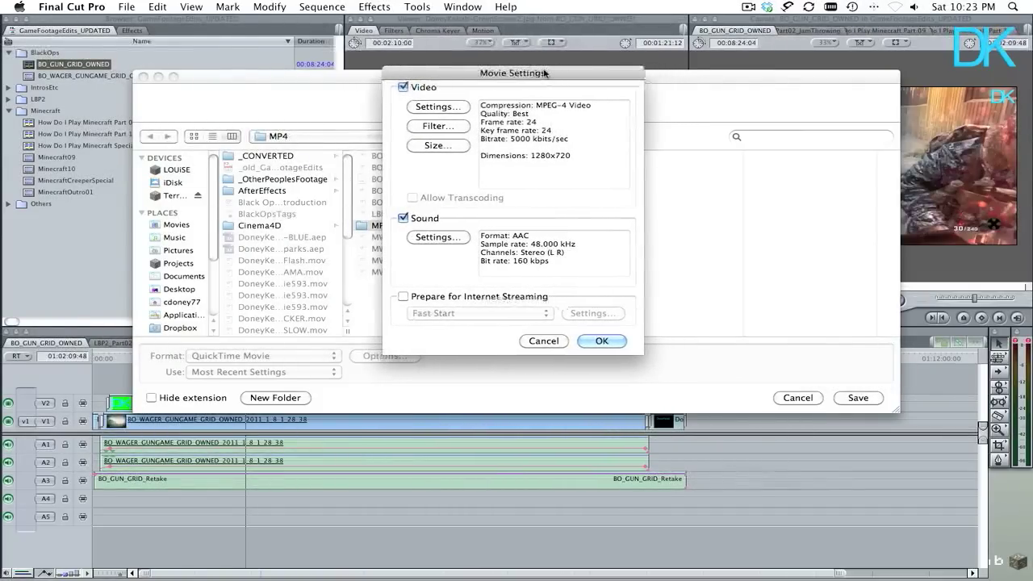
left_click(437, 145)
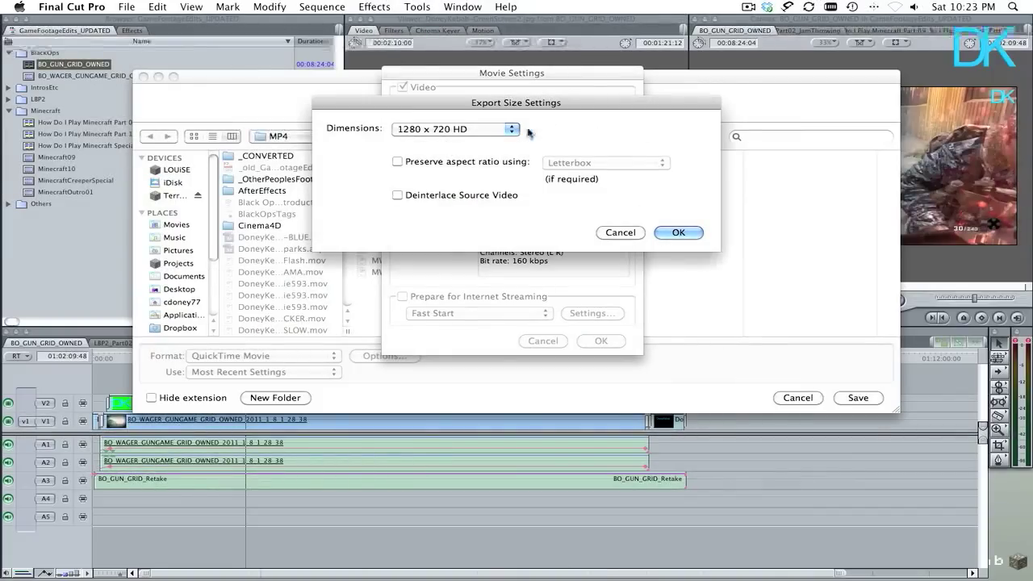
left_click(502, 132)
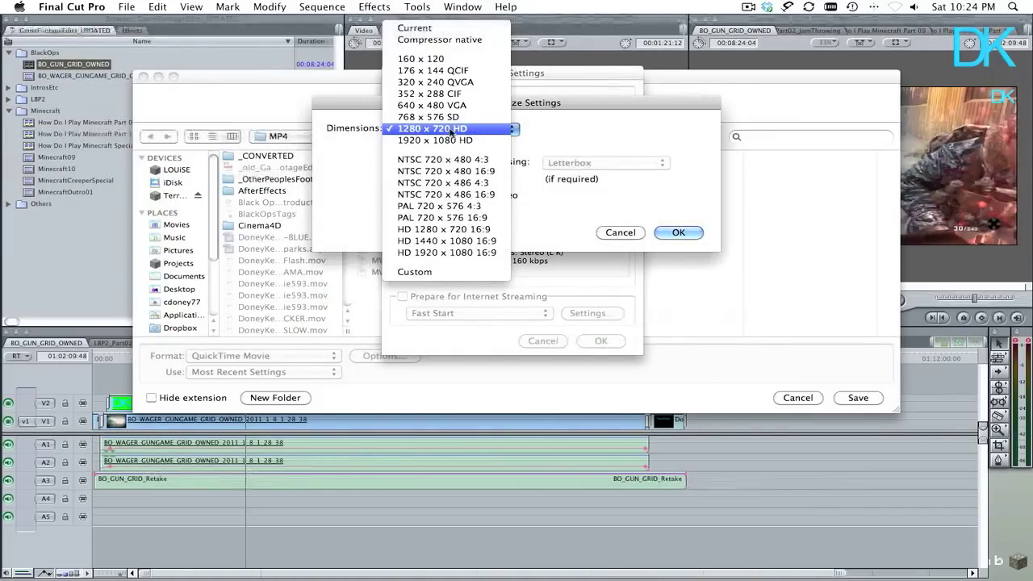
left_click(451, 131)
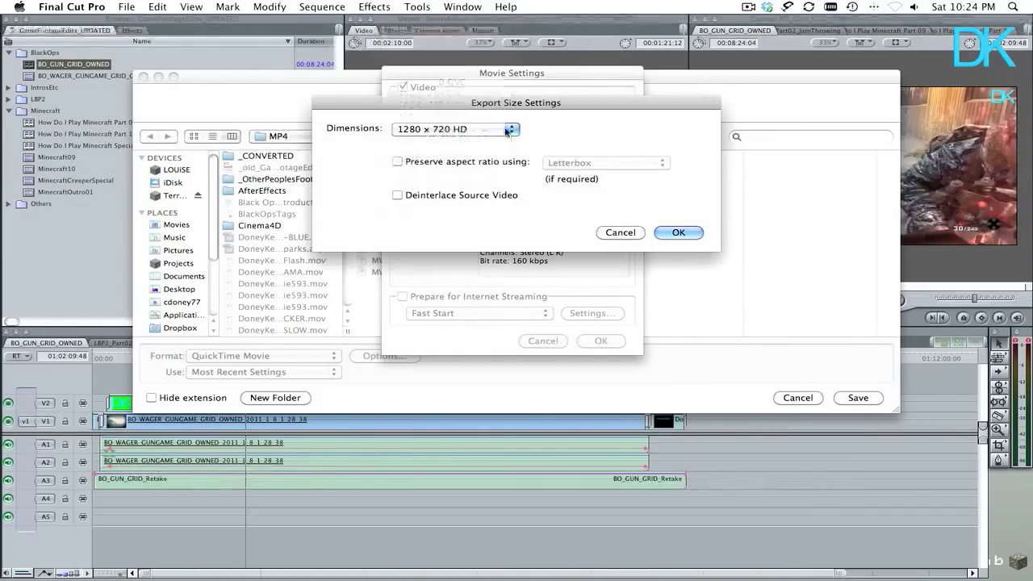
left_click(676, 232)
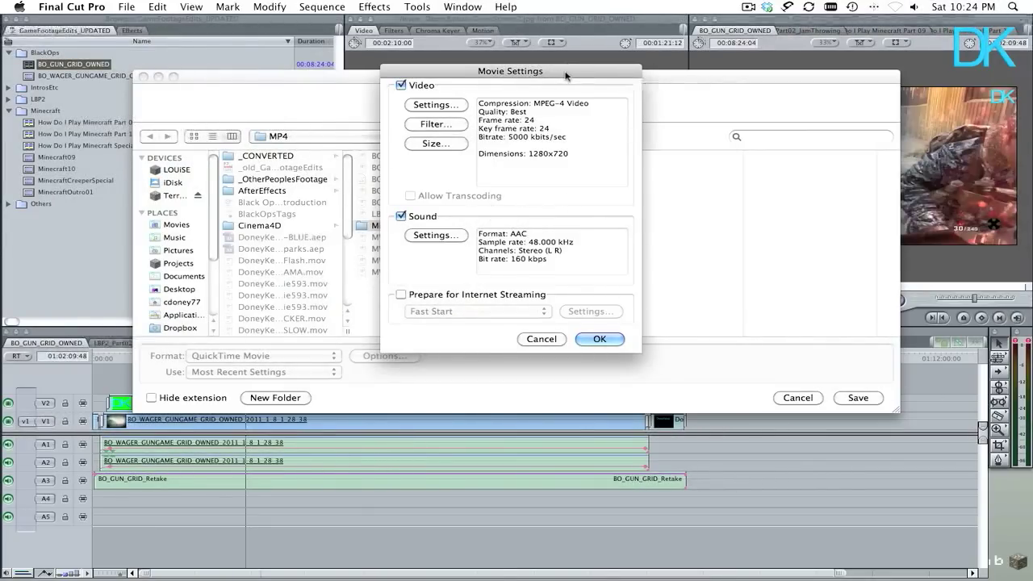
Open the export's sound settings and choose AAC as the audio format.
left_click(446, 233)
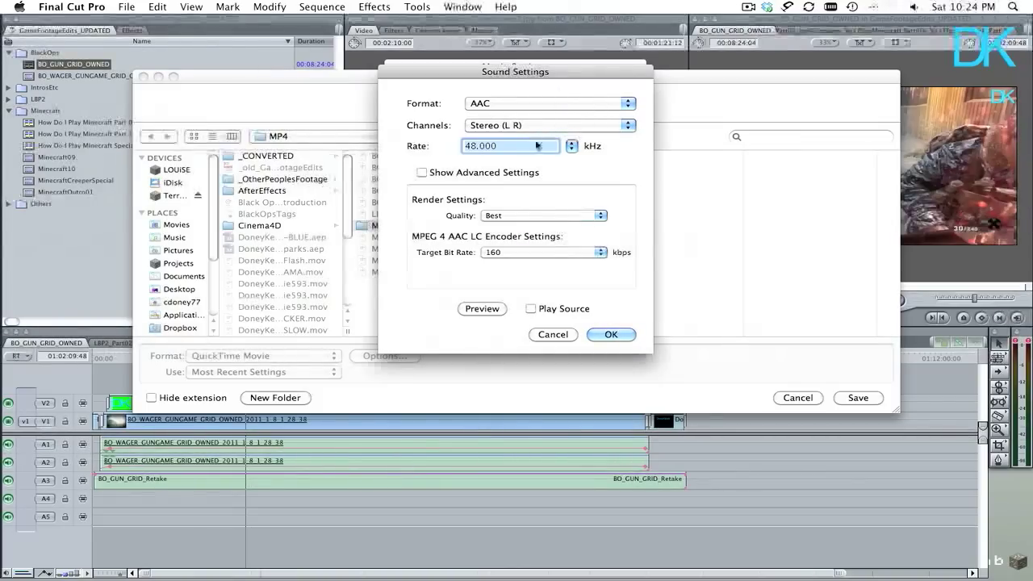
left_click(502, 104)
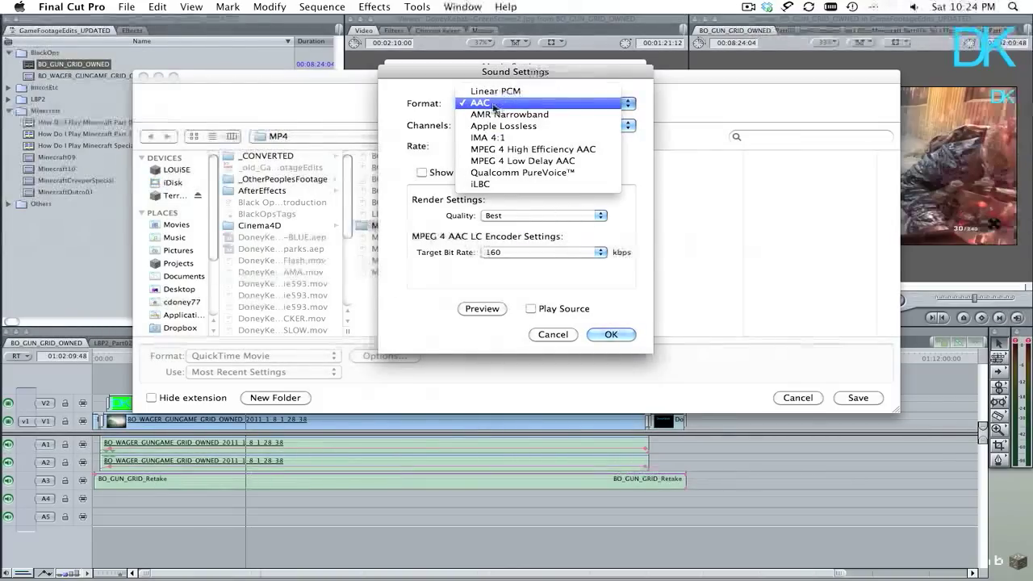
left_click(494, 104)
left_click(494, 104)
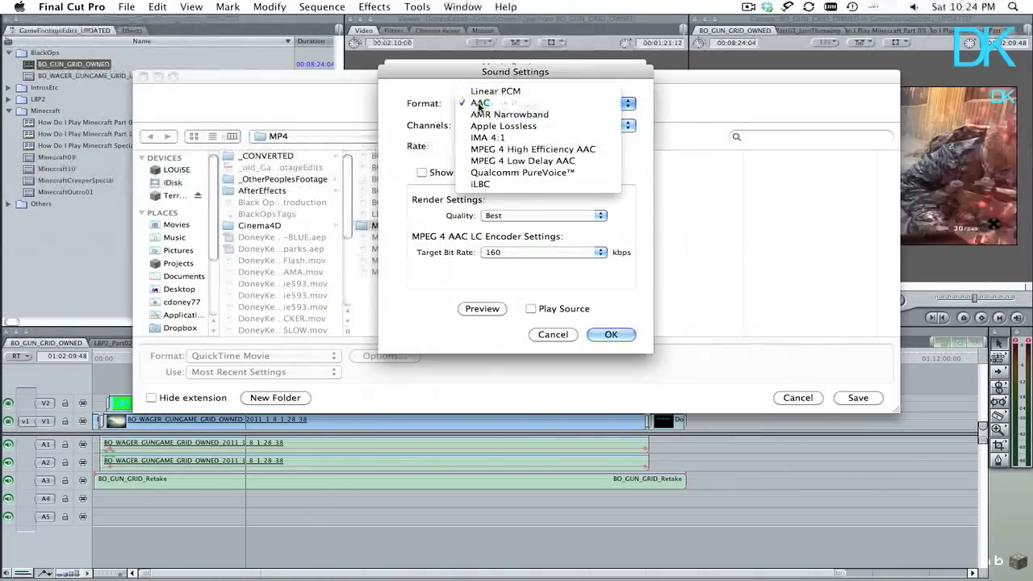
left_click(480, 104)
Set the sound render quality to Best and the target bit rate to 160 kbps, and accept the sound and movie settings.
left_click(539, 216)
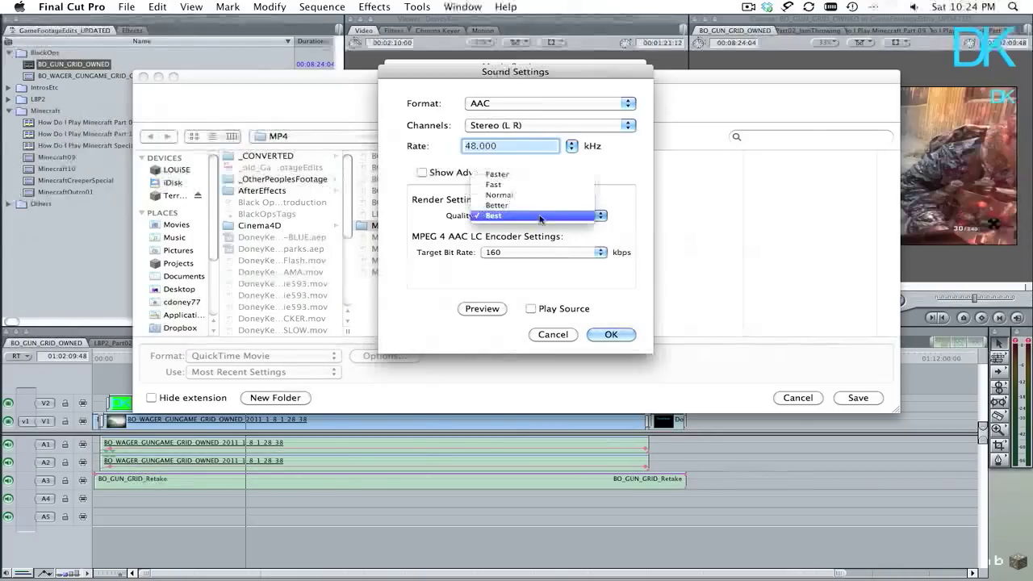
left_click(539, 215)
left_click(599, 258)
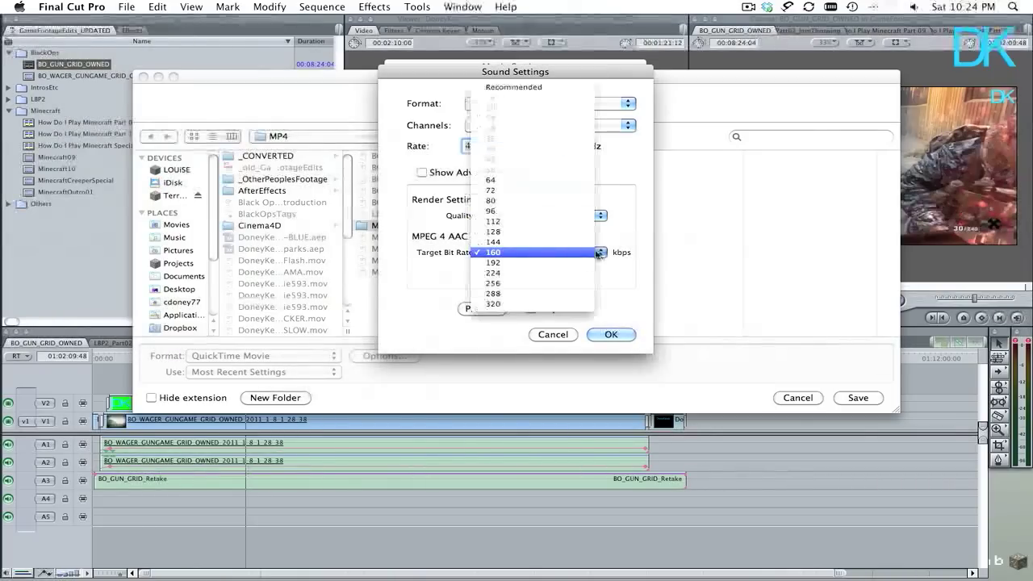
left_click(508, 254)
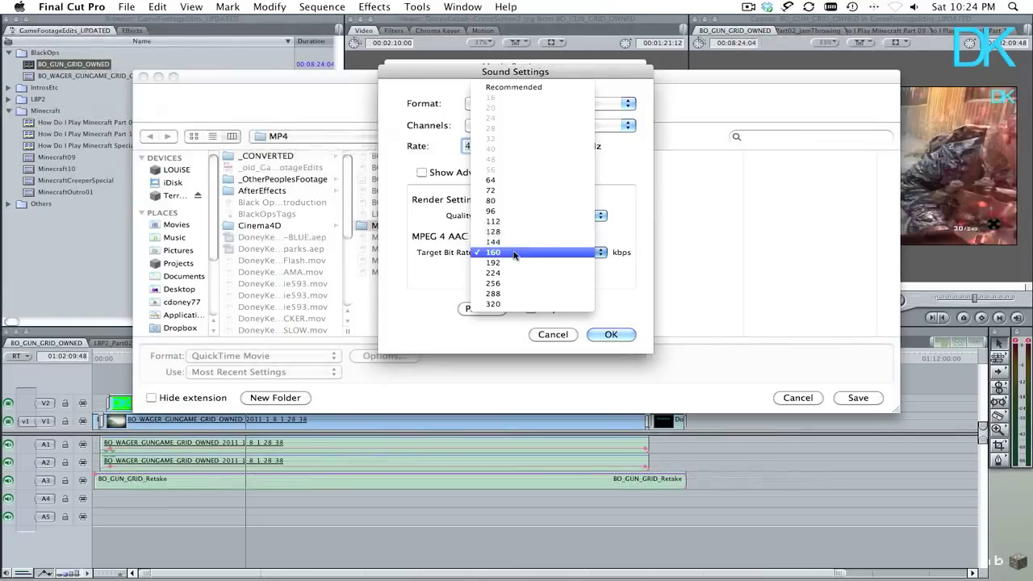
left_click(514, 254)
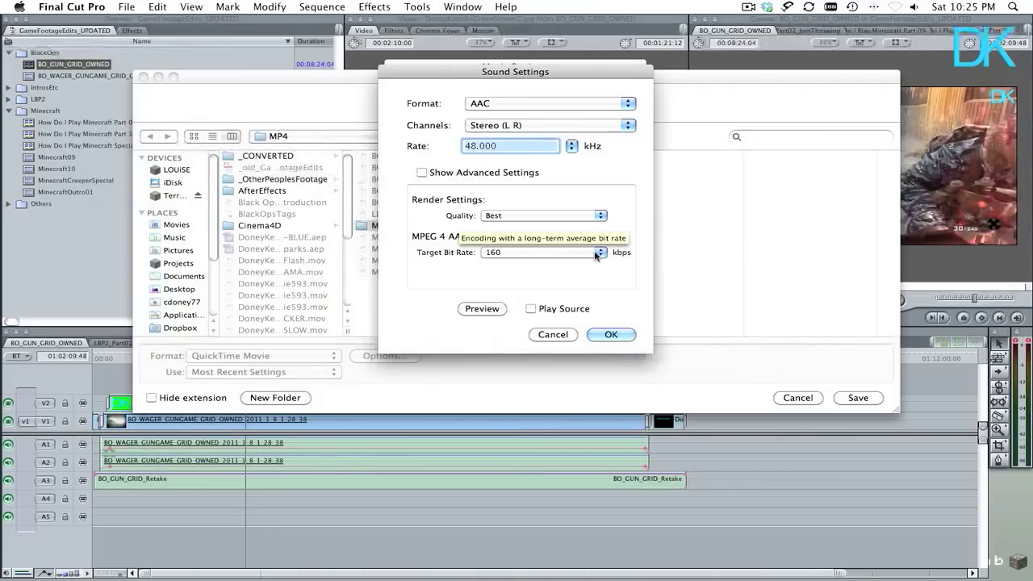
left_click(614, 334)
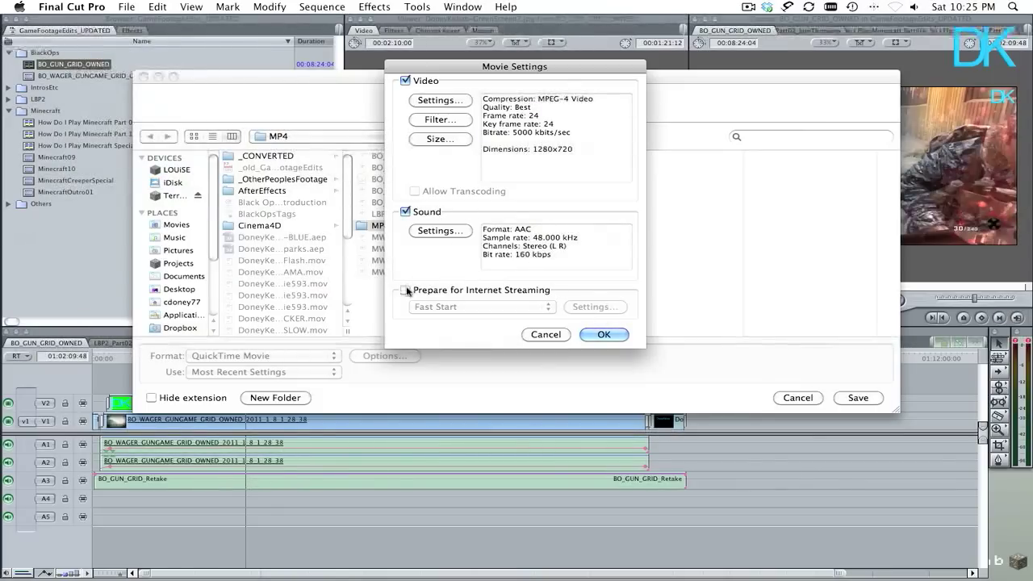
left_click(603, 336)
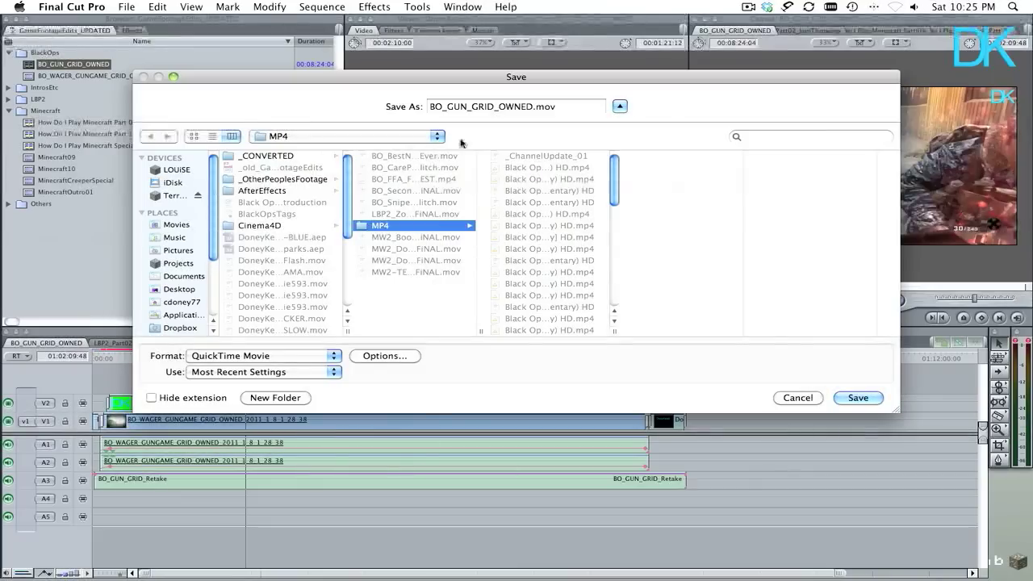
Start exporting BO_GUN_GRID_OWNED.mov into the MP4 folder and cancel the export.
left_click(856, 398)
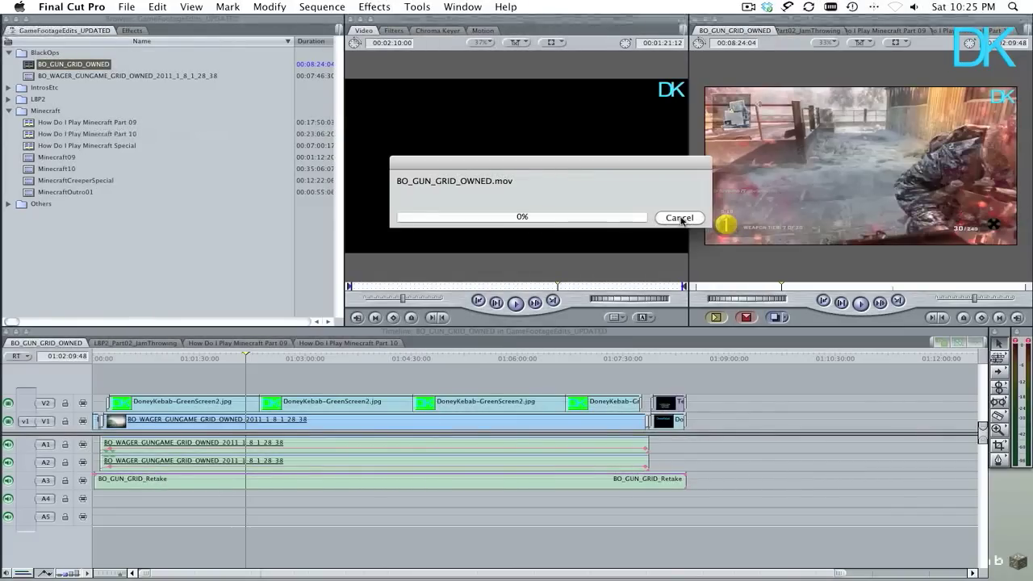
left_click(679, 218)
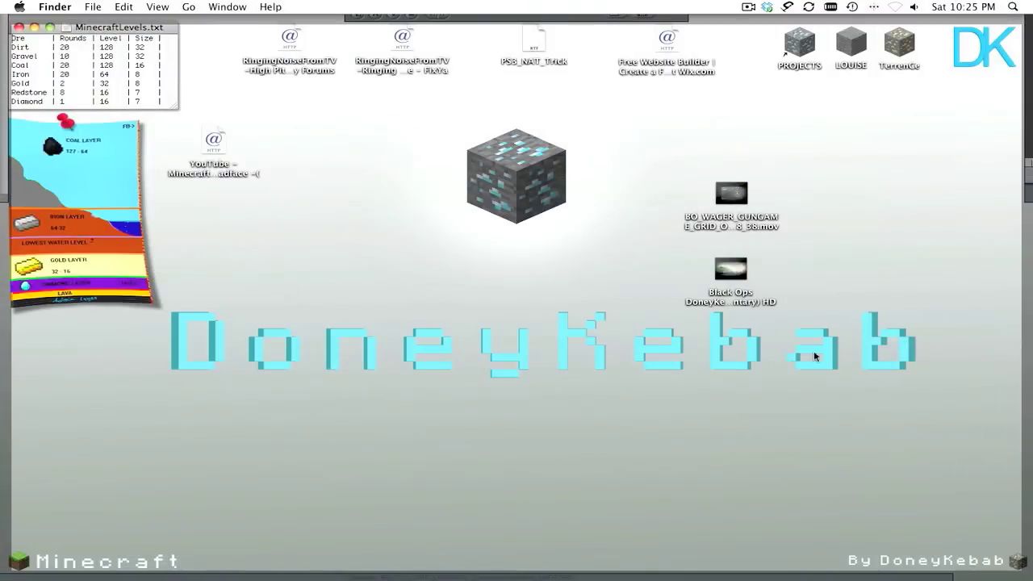
Display the file information for the exported Black Ops gun game movie on the desktop, clear of the desktop notes.
left_click(740, 272)
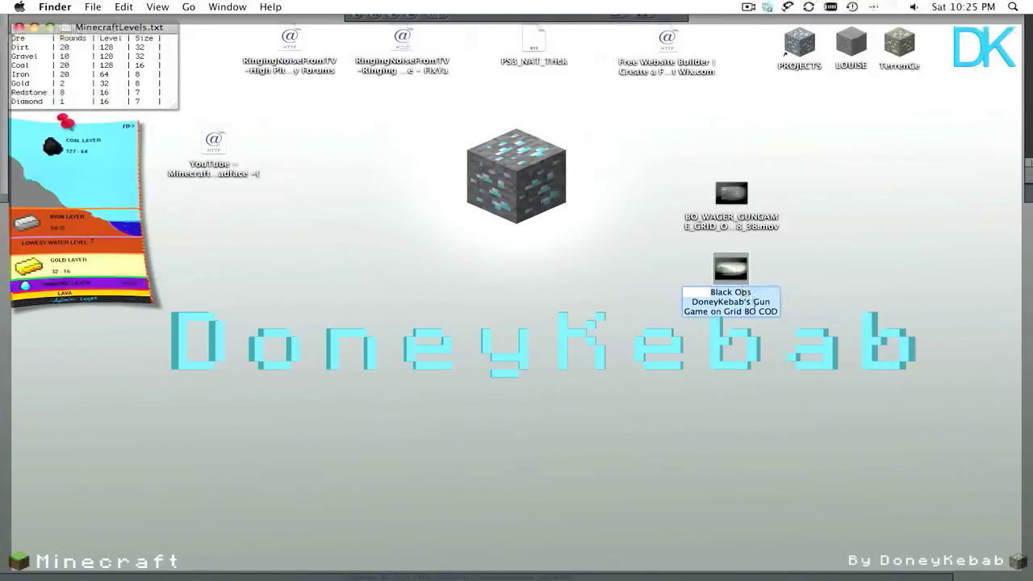
left_click_drag(755, 303, 683, 282)
left_click(763, 308)
left_click(730, 269)
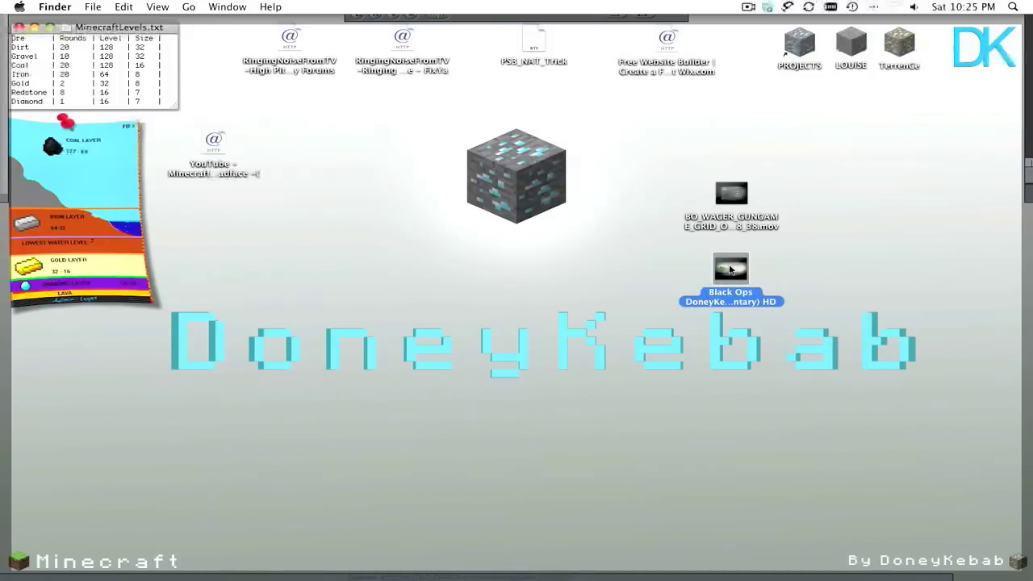
key("super+i")
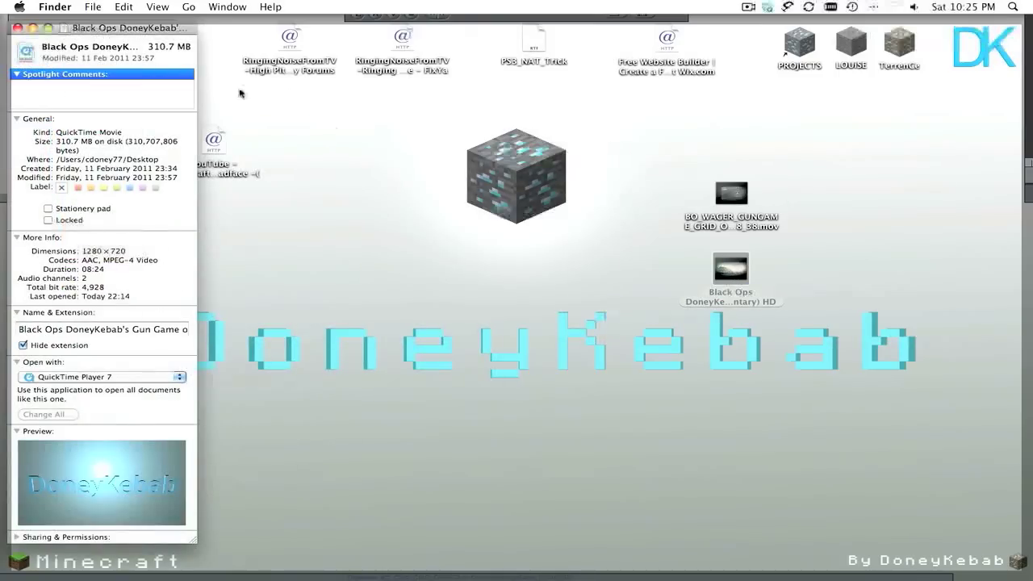
left_click_drag(144, 29, 481, 50)
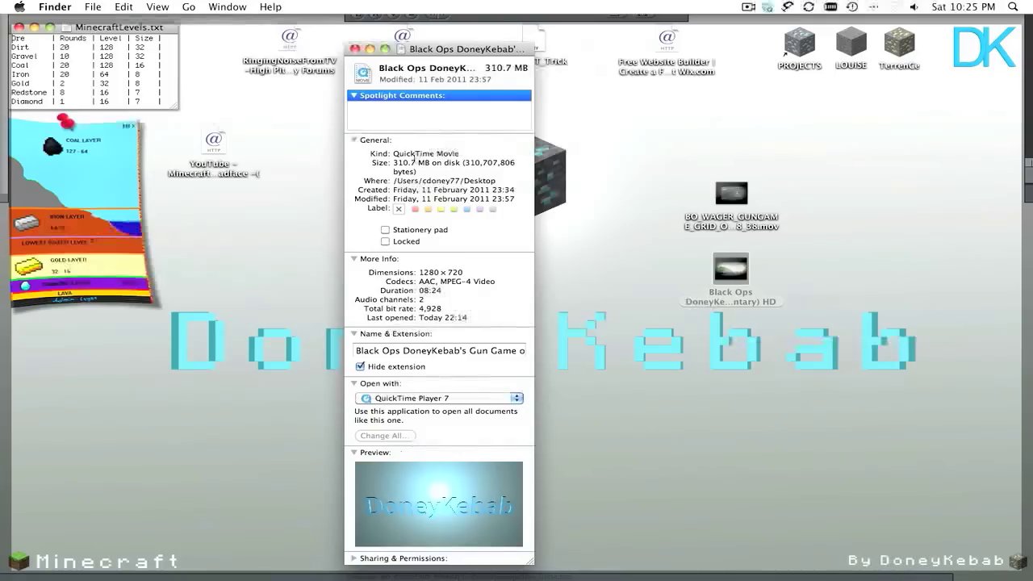
Check the movie's size on disk, codecs and total bit rate, and close its file information.
left_click_drag(393, 162, 428, 163)
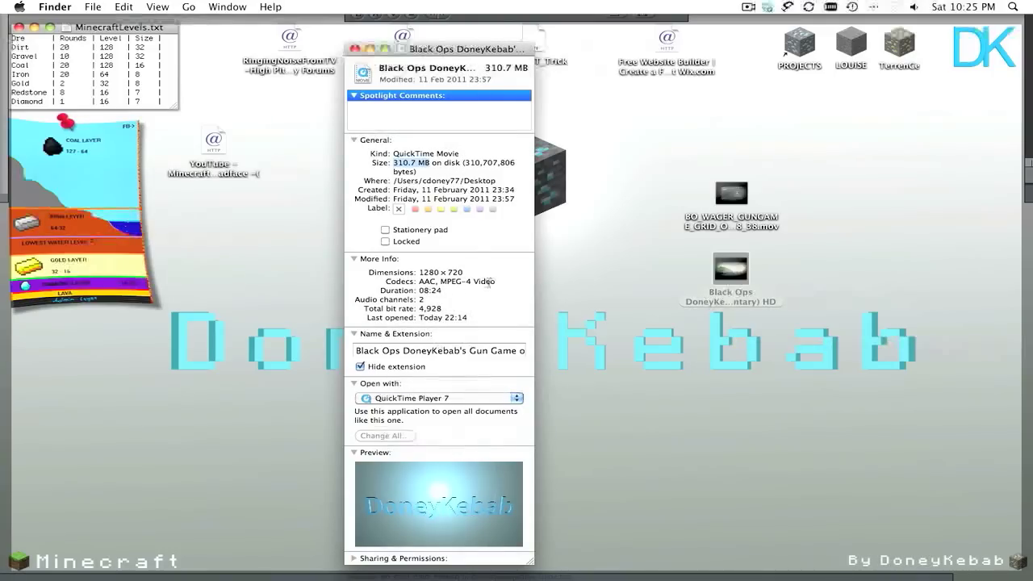
left_click(442, 307)
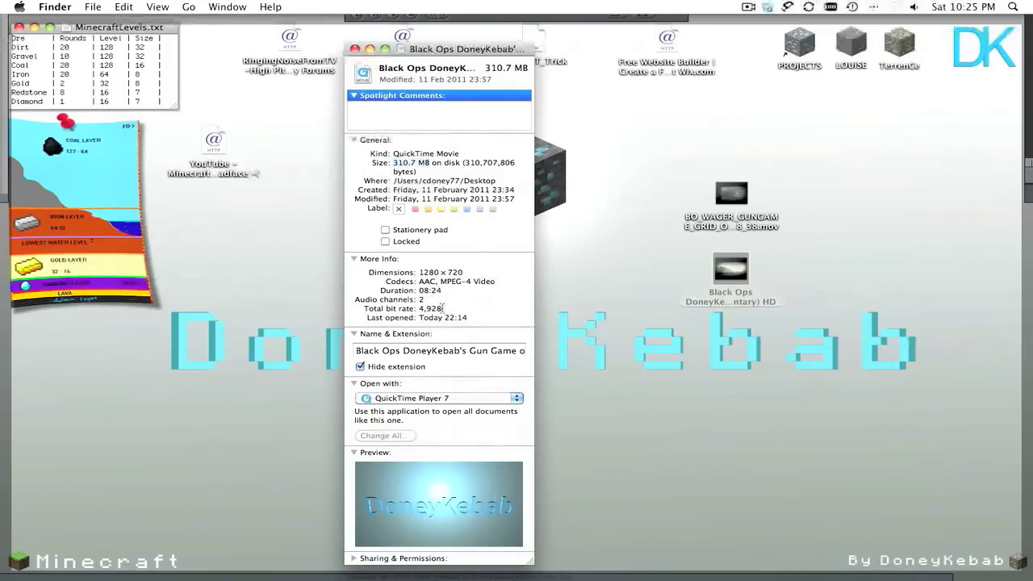
left_click_drag(419, 308, 440, 308)
left_click(354, 49)
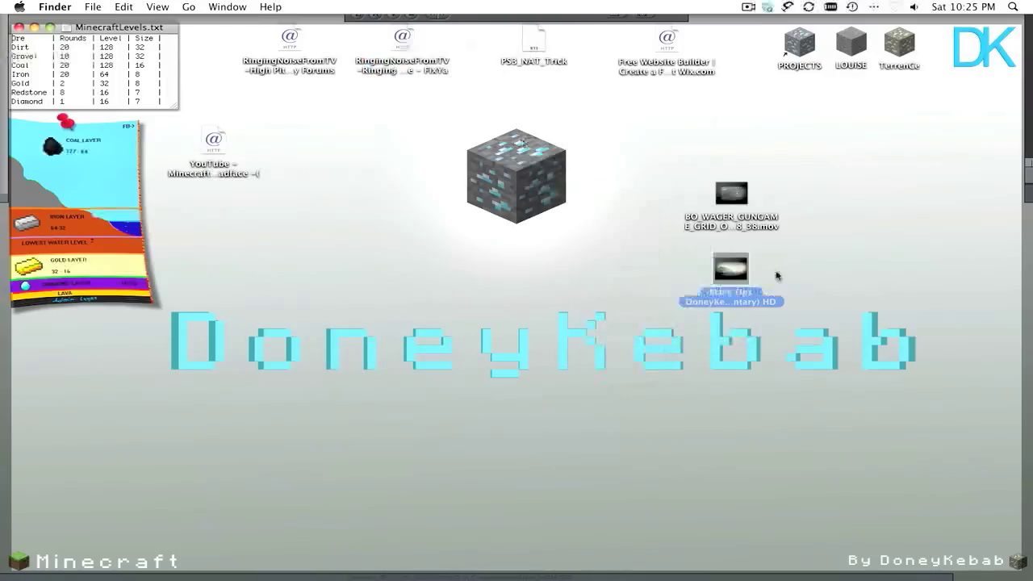
Open the exported Black Ops movie in VLC, skip ahead through the gameplay to check its picture quality, and close the player window.
right_click(735, 270)
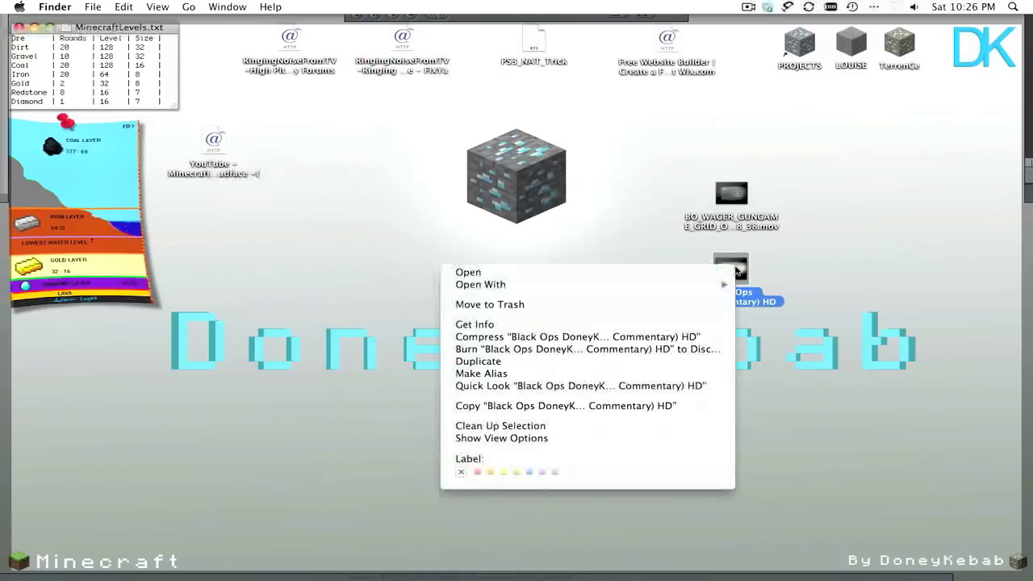
mouse_move(669, 284)
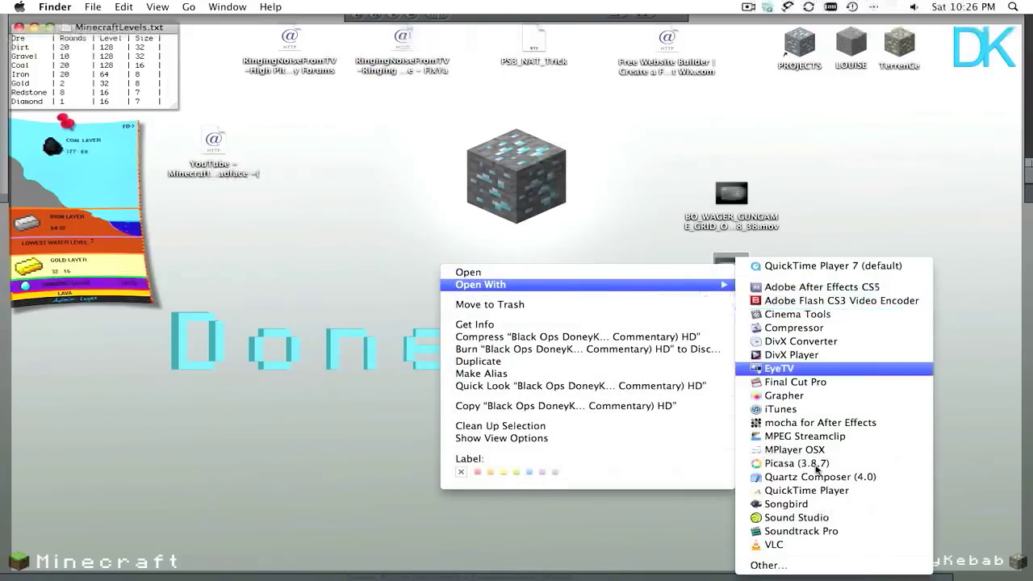
left_click(819, 546)
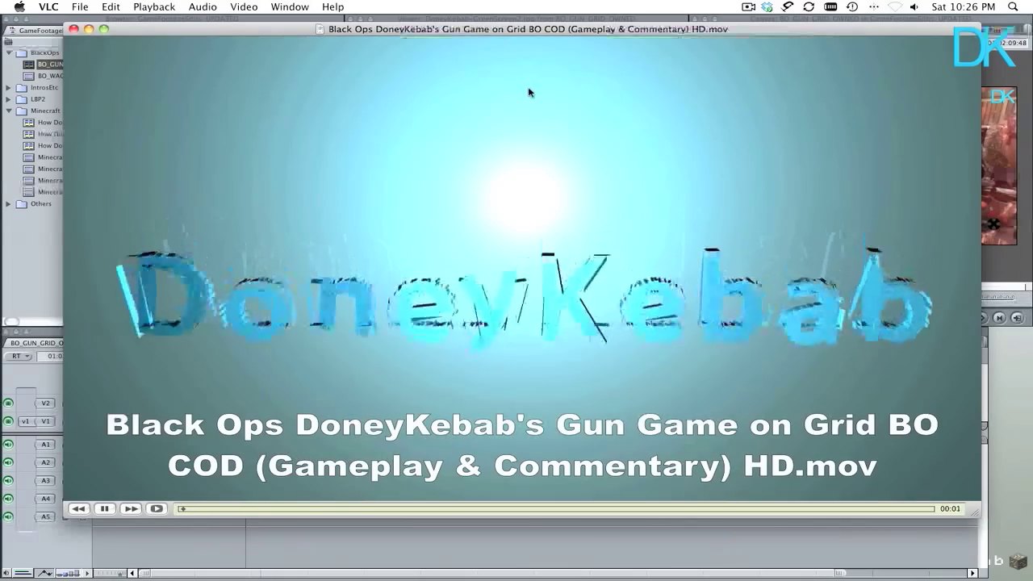
left_click(249, 508)
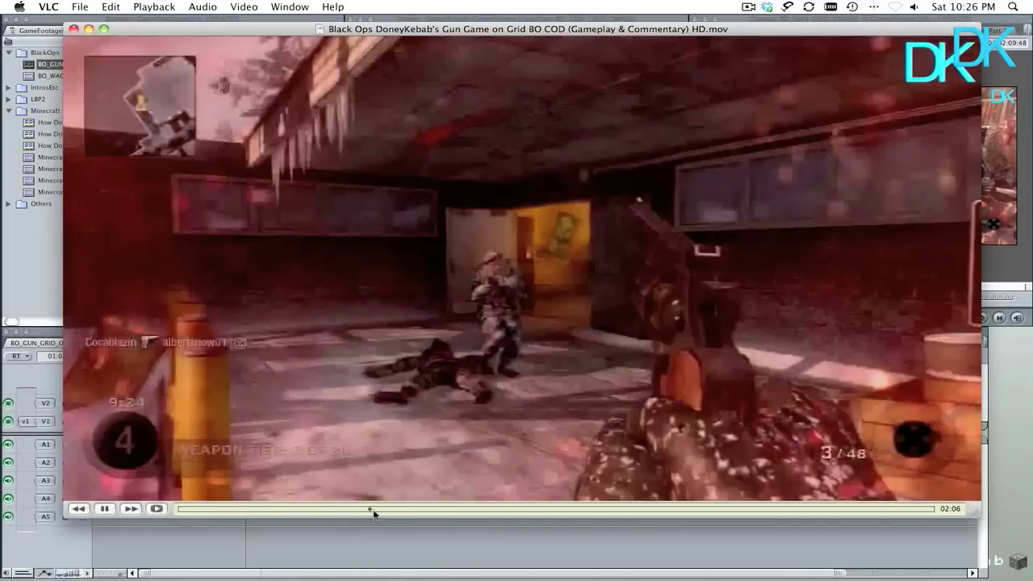
left_click(462, 509)
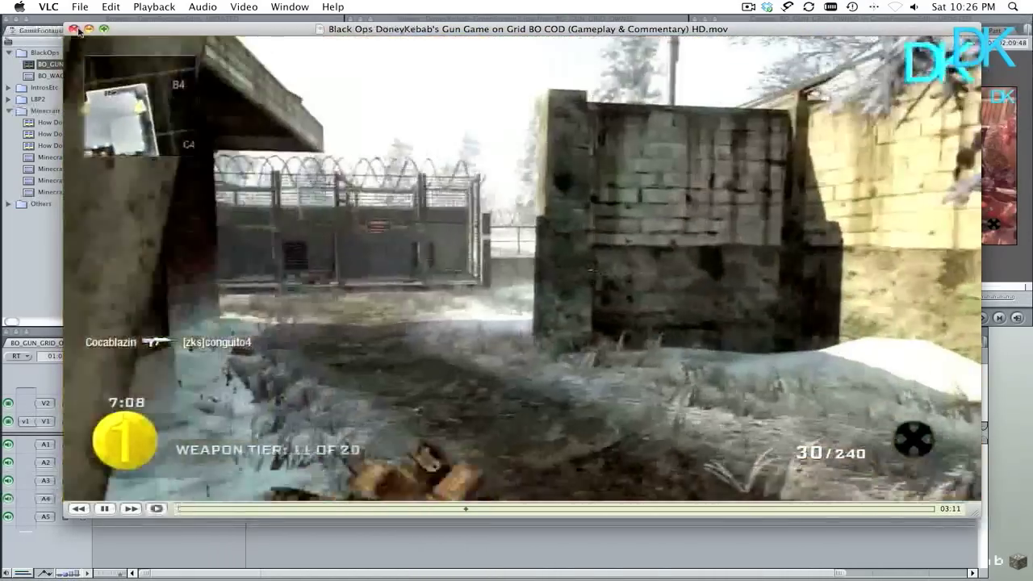
left_click(75, 29)
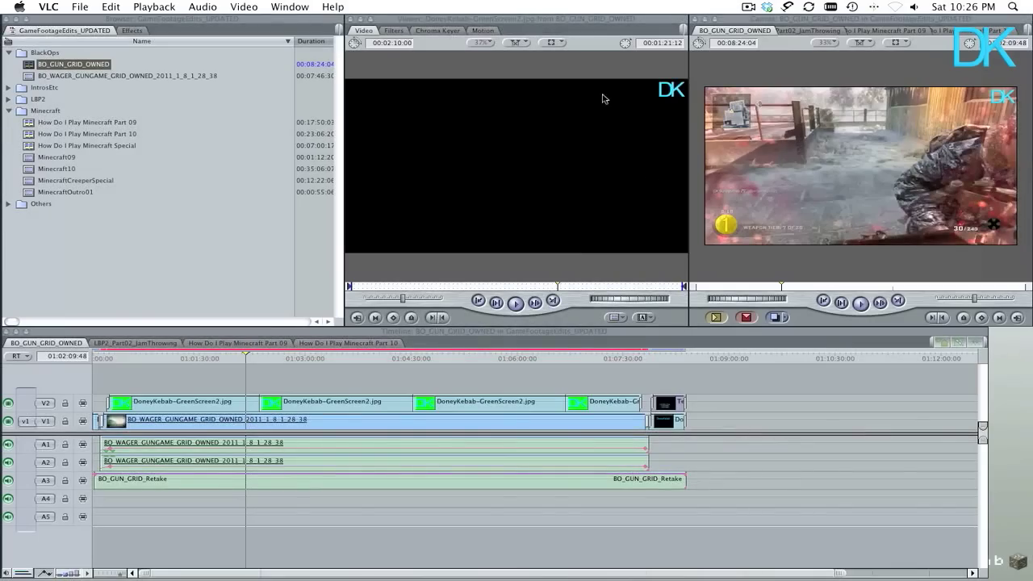
key("F11")
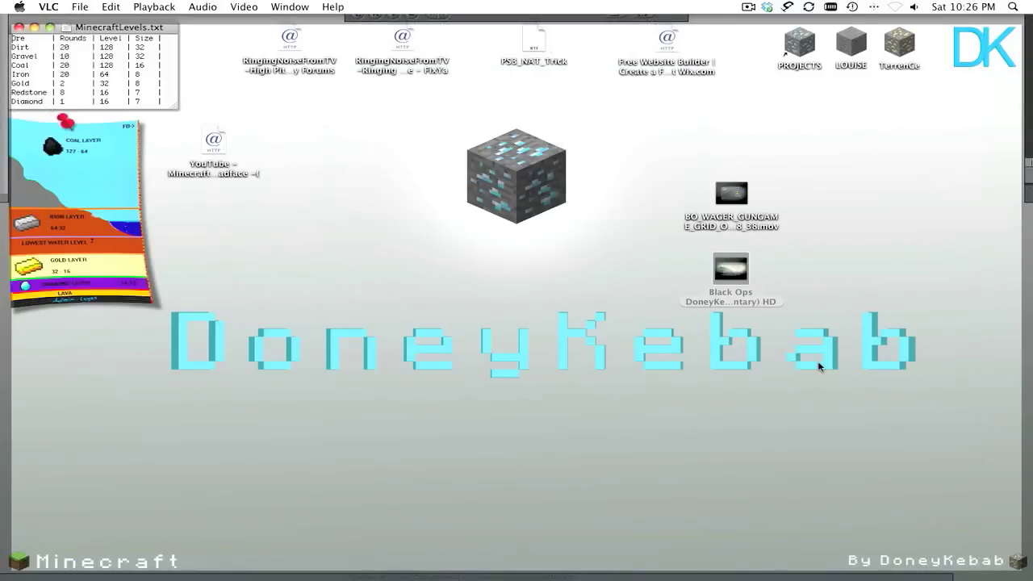
left_click(826, 223)
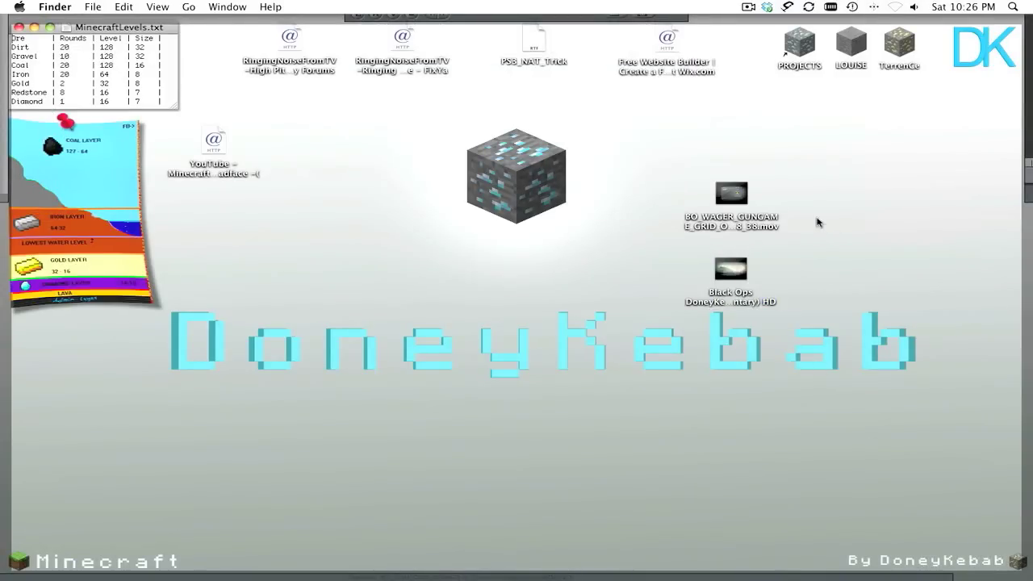
left_click_drag(680, 158, 771, 275)
left_click(827, 237)
left_click_drag(756, 157, 755, 313)
left_click(758, 314)
left_click_drag(737, 151, 734, 311)
left_click(855, 298)
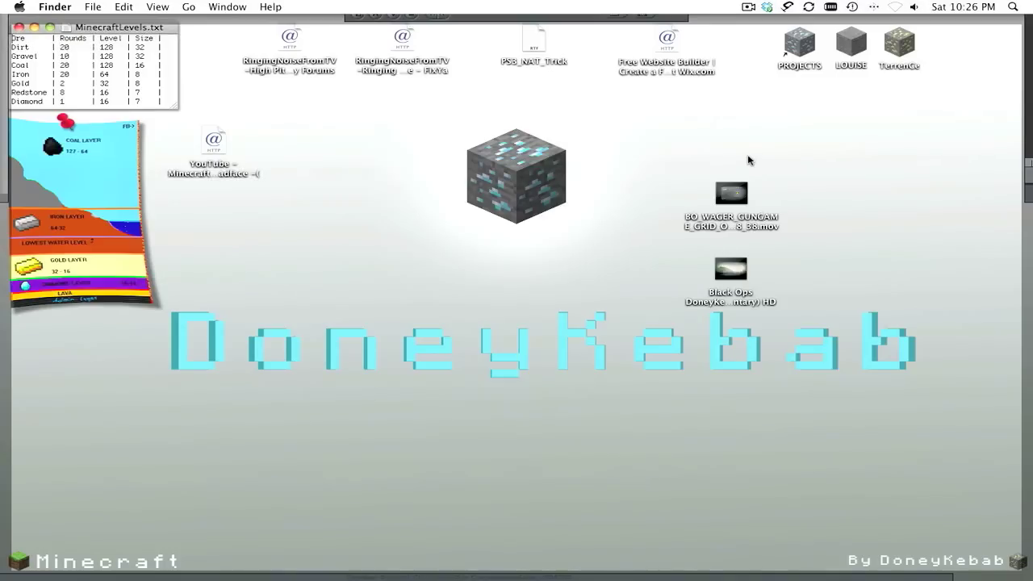
left_click(748, 8)
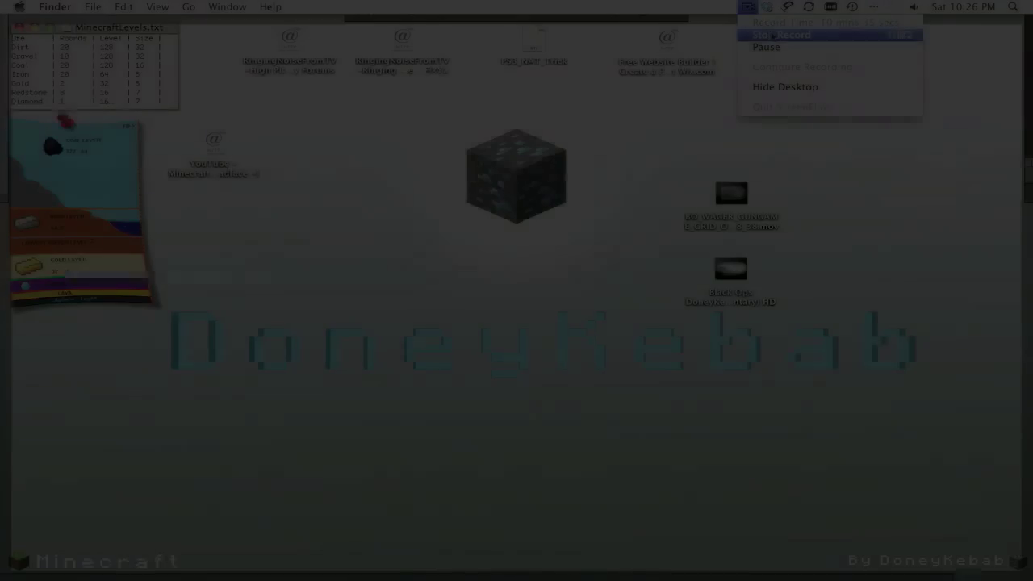